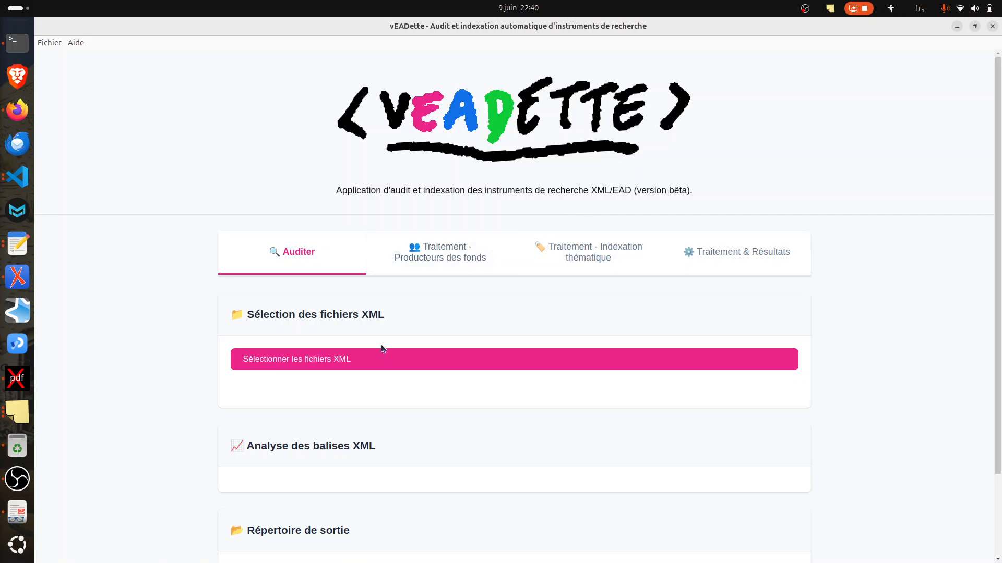
Step: Load the XML files from ape-FRAD005_1158 W.xml through ape-FRAN_IR_000198.xml in the demo folder for the audit
left_click(308, 360)
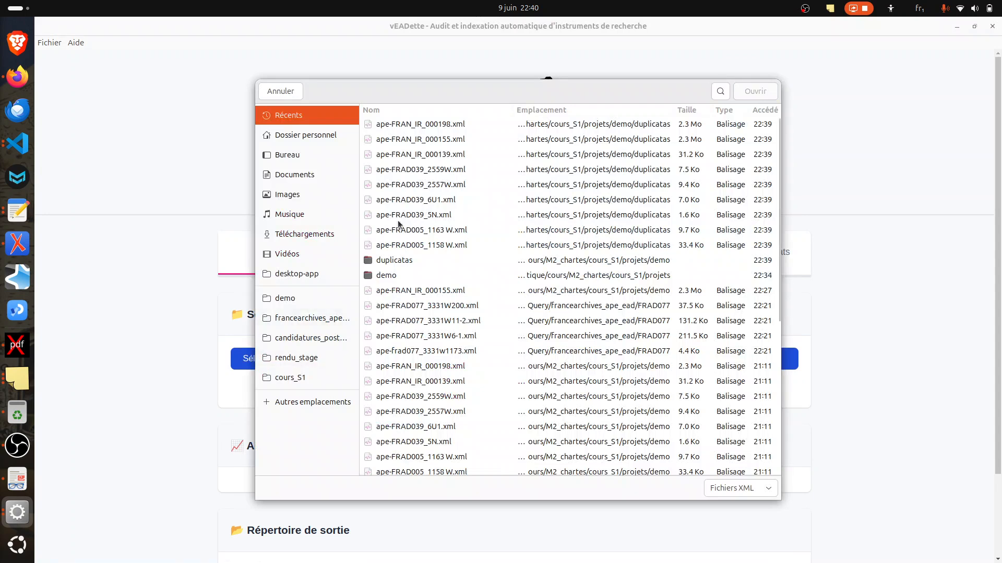
left_click(290, 301)
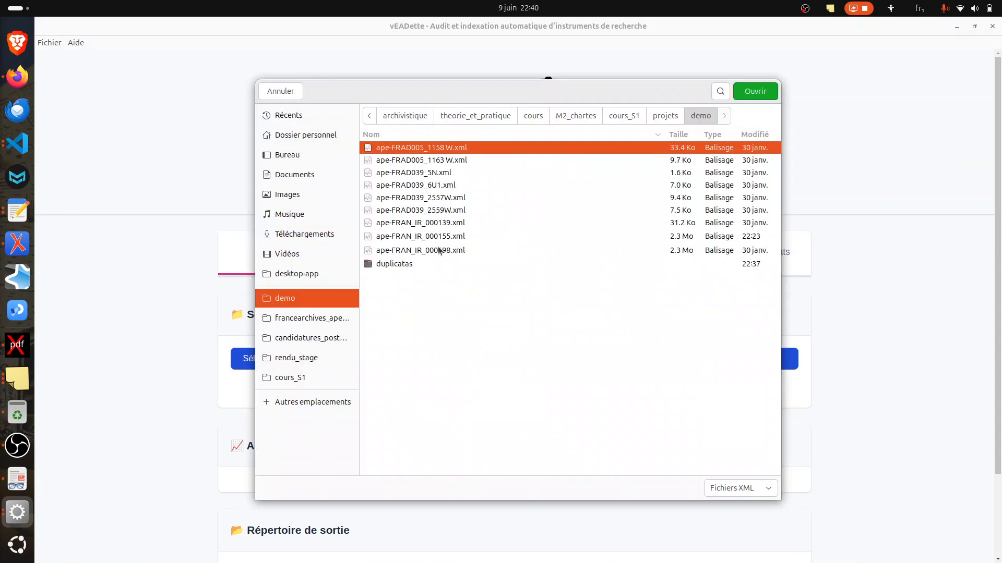
left_click(437, 251, "shift")
left_click(758, 89)
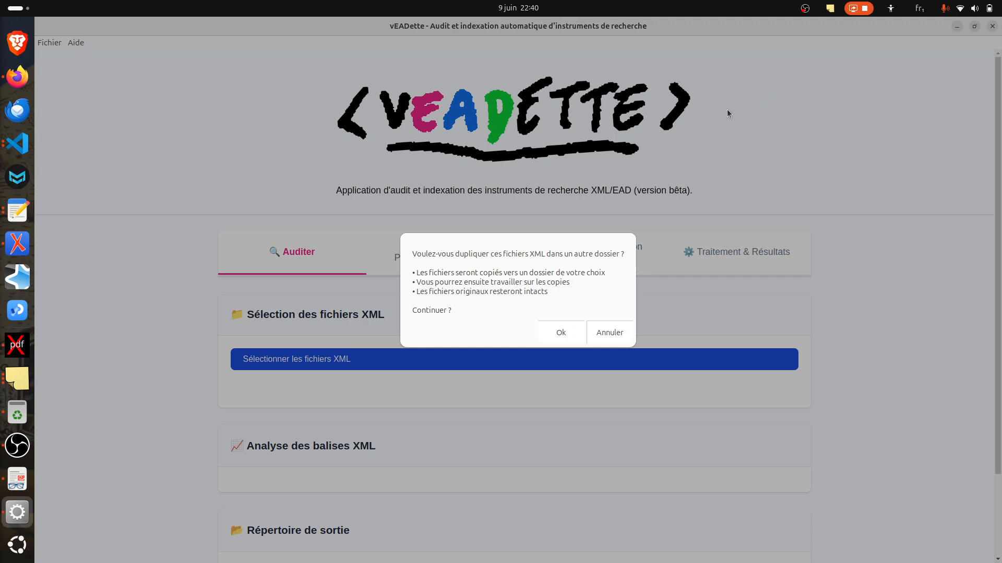
Step: Accept duplicating the XML files and choose the duplicatas folder inside demo as their destination
left_click(562, 333)
double_click(188, 217)
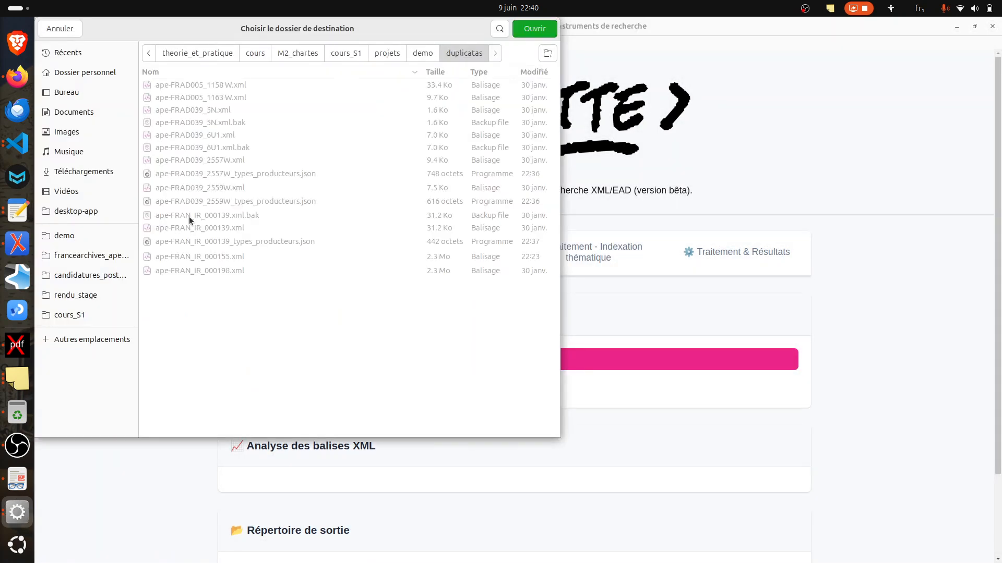
left_click(526, 30)
Step: Examine the XML tag comparison chart, the tag counts per file and the quality indicators for origination and corpname
scroll(443, 240, "down", 5)
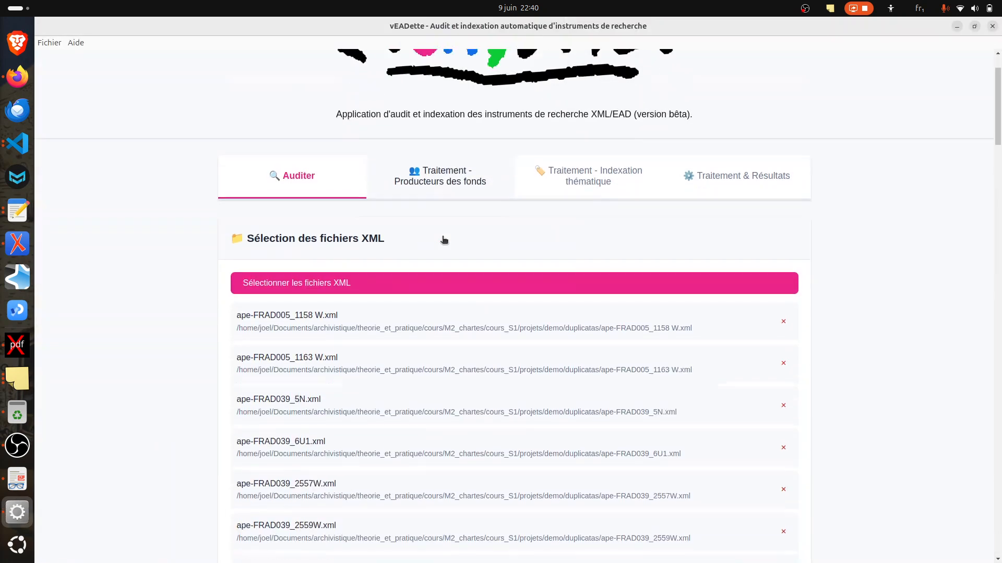
scroll(443, 240, "down", 8)
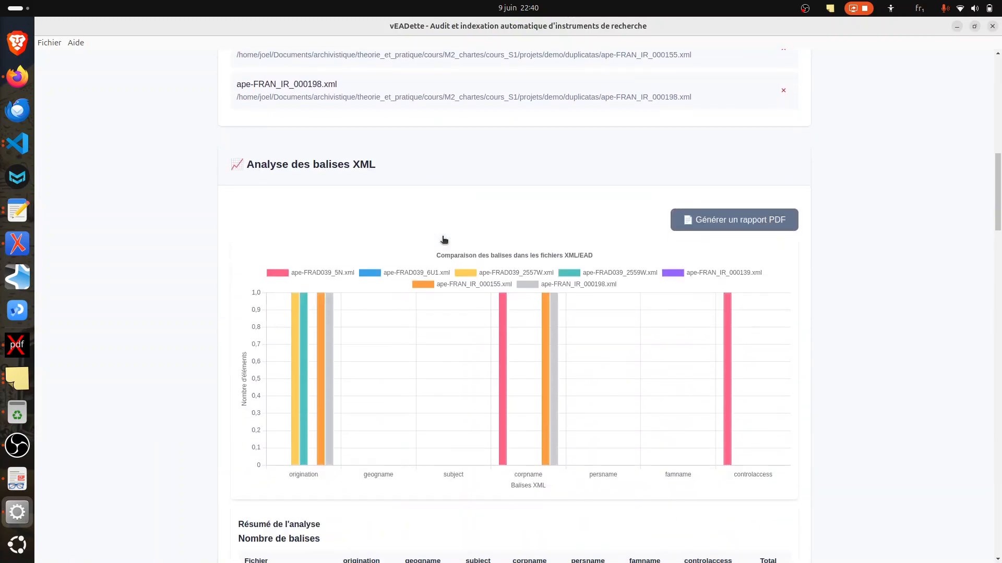
scroll(257, 317, "down", 2)
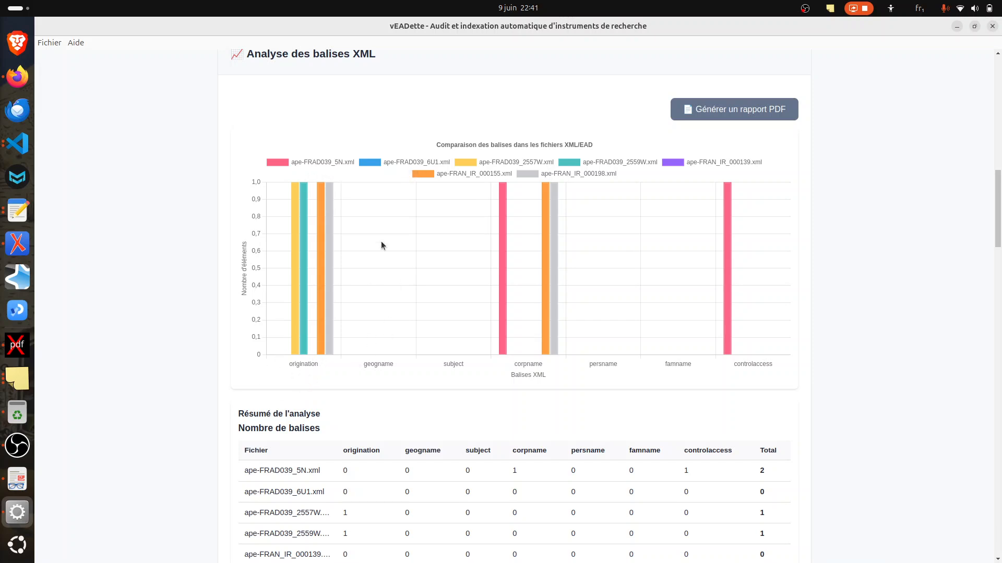
scroll(421, 179, "down", 4)
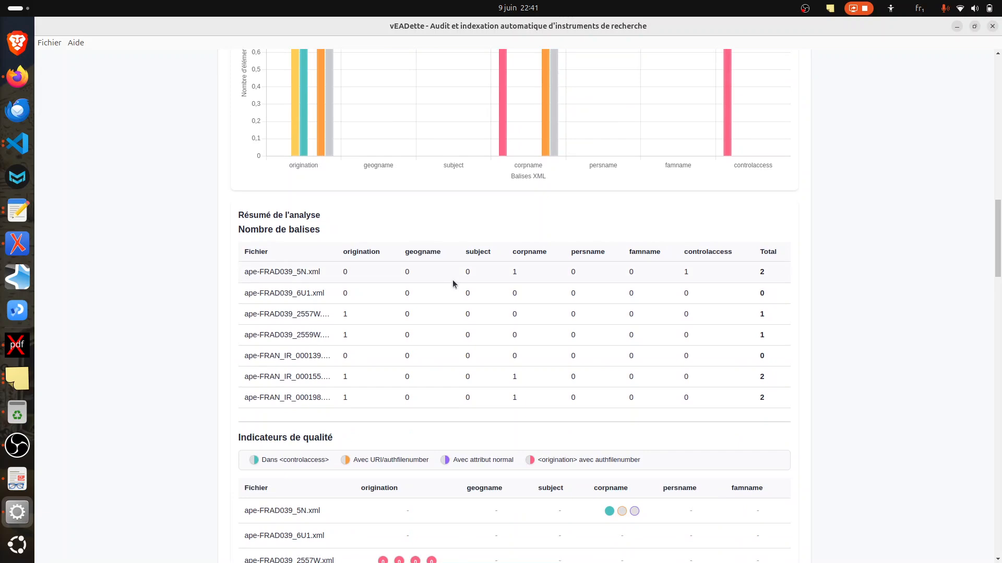
scroll(453, 281, "down", 7)
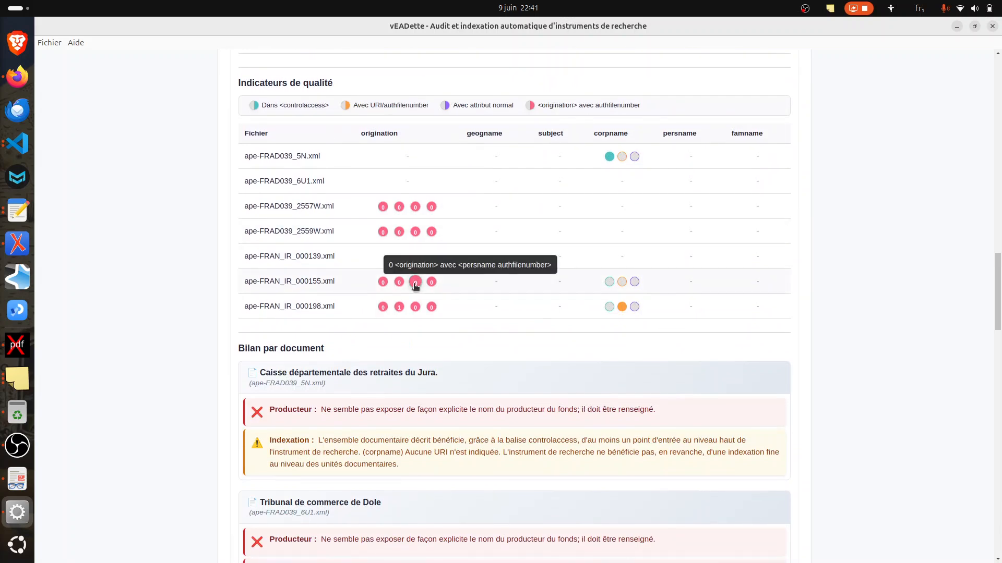
mouse_move(402, 308)
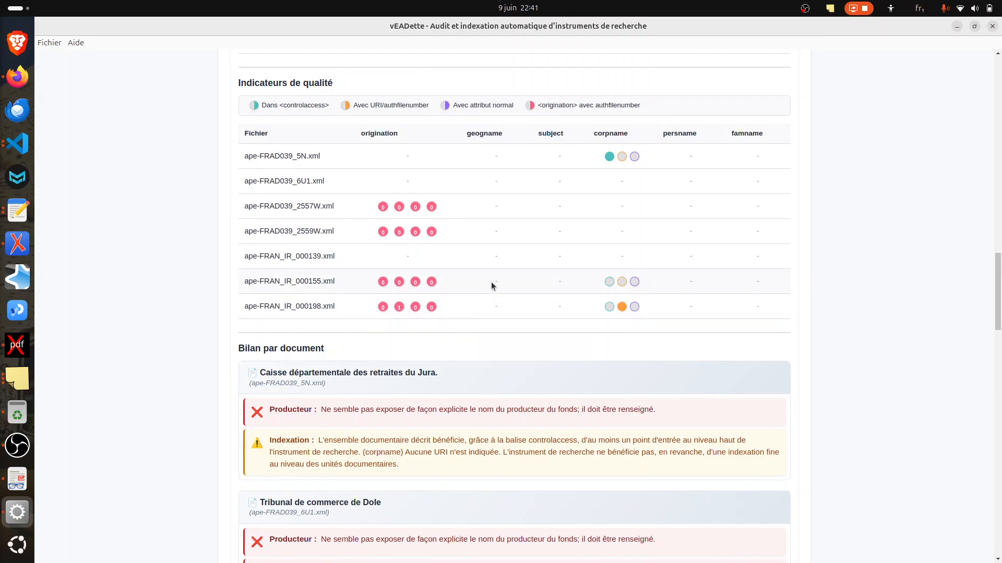
mouse_move(622, 306)
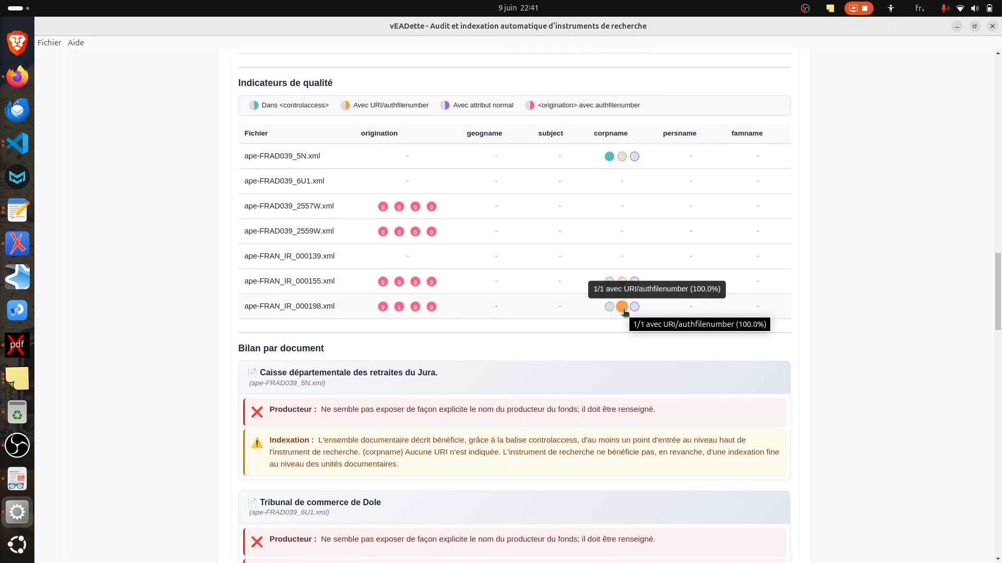
Step: Review the per-document report, comparing producer statuses for ape-FRAN_IR_000155.xml and ape-FRAN_IR_000198.xml and the indexing note for ape-FRAD039_5N.xml
scroll(541, 262, "down", 3)
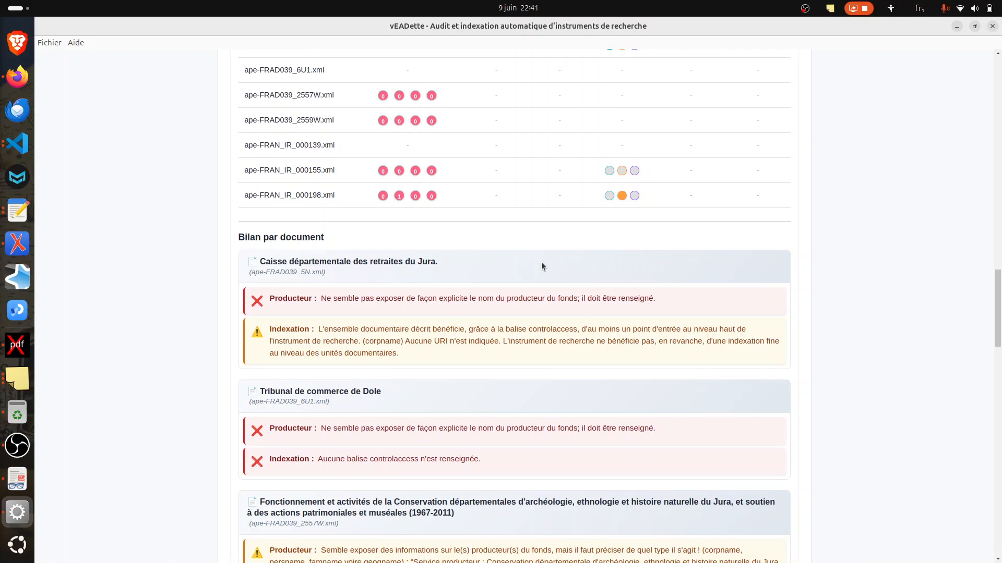
scroll(345, 252, "down", 2)
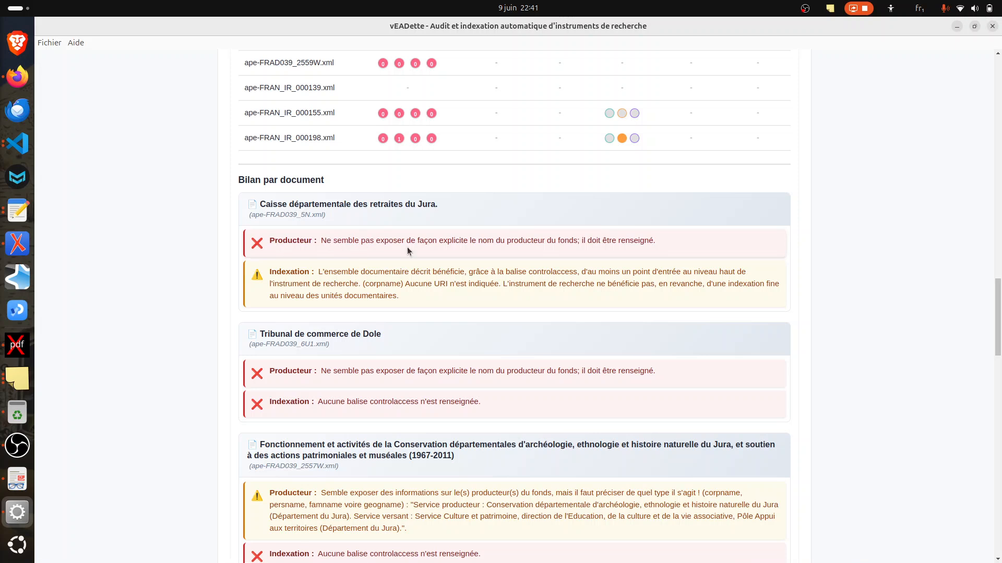
scroll(407, 251, "down", 9)
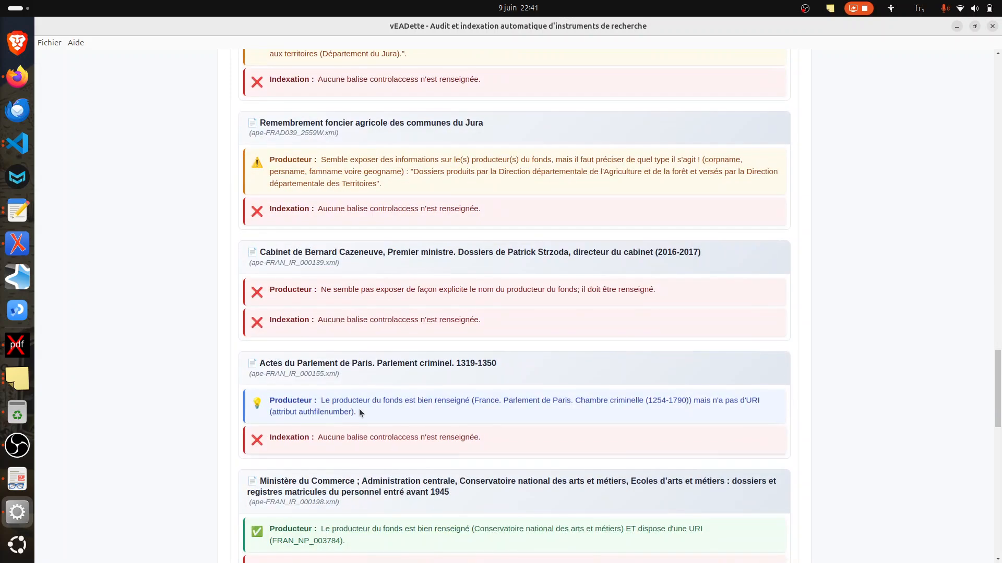
left_click_drag(358, 413, 277, 401)
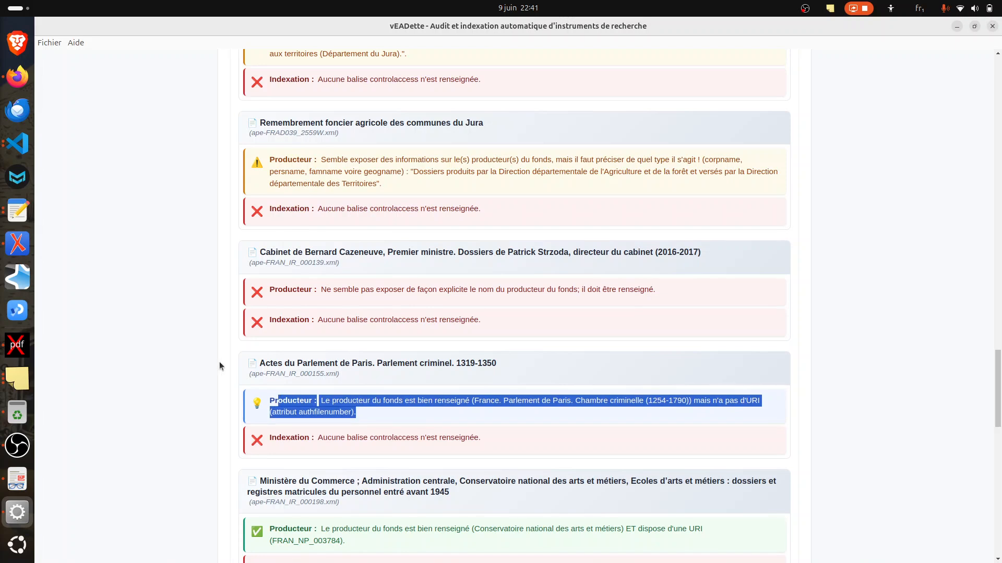
scroll(386, 387, "down", 1)
left_click(397, 383)
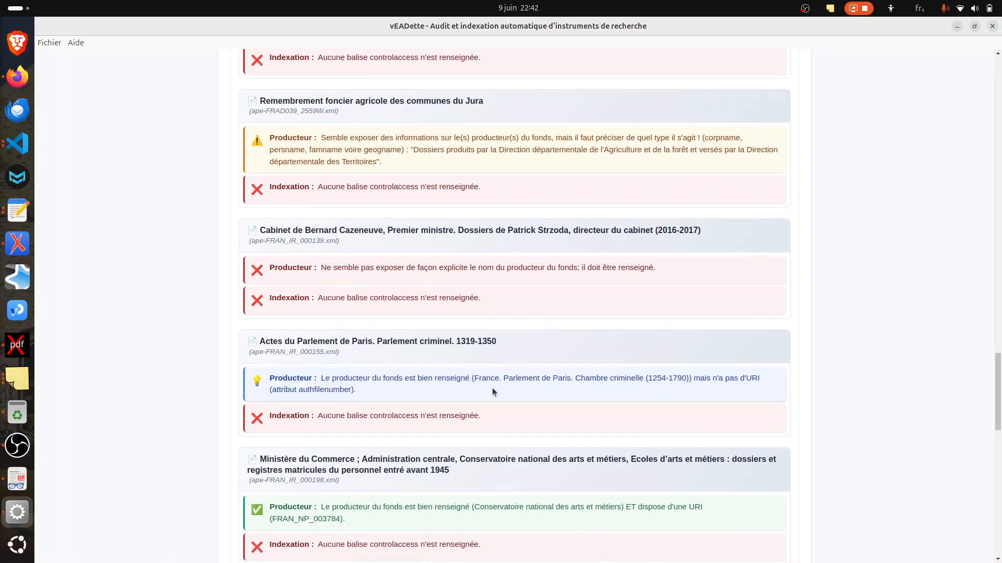
scroll(467, 384, "down", 4)
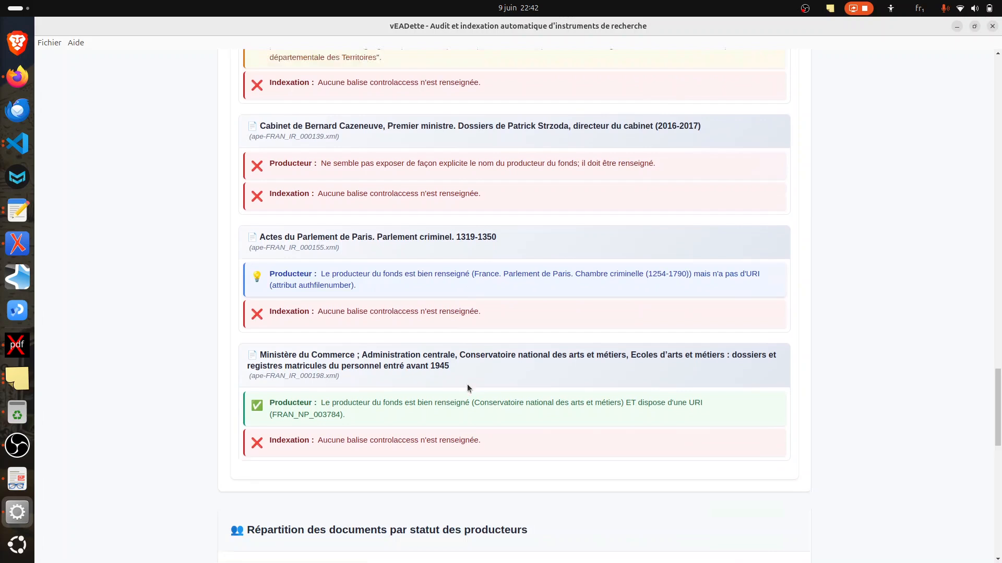
left_click_drag(346, 326, 266, 317)
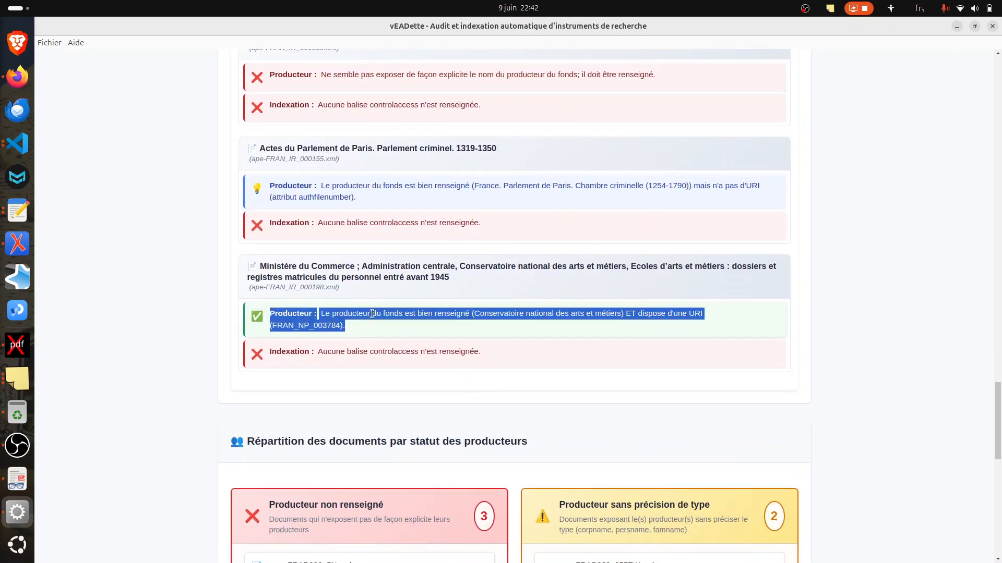
left_click(434, 318)
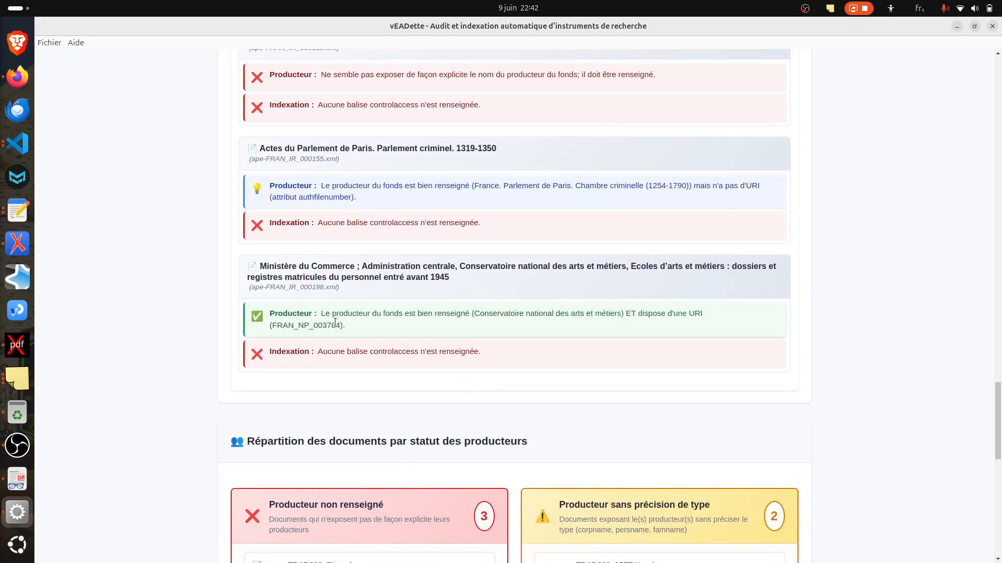
scroll(335, 322, "up", 20)
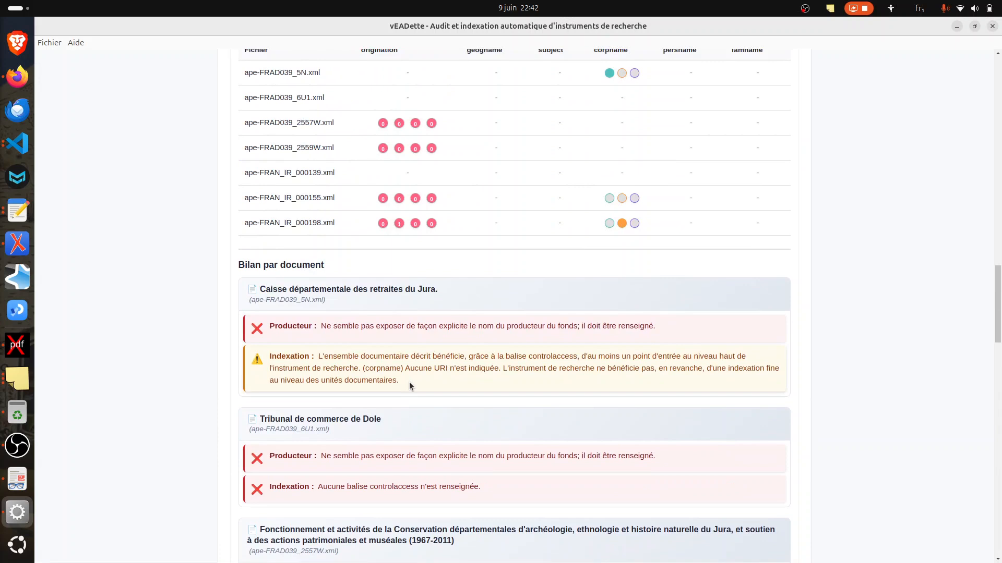
left_click_drag(409, 382, 318, 359)
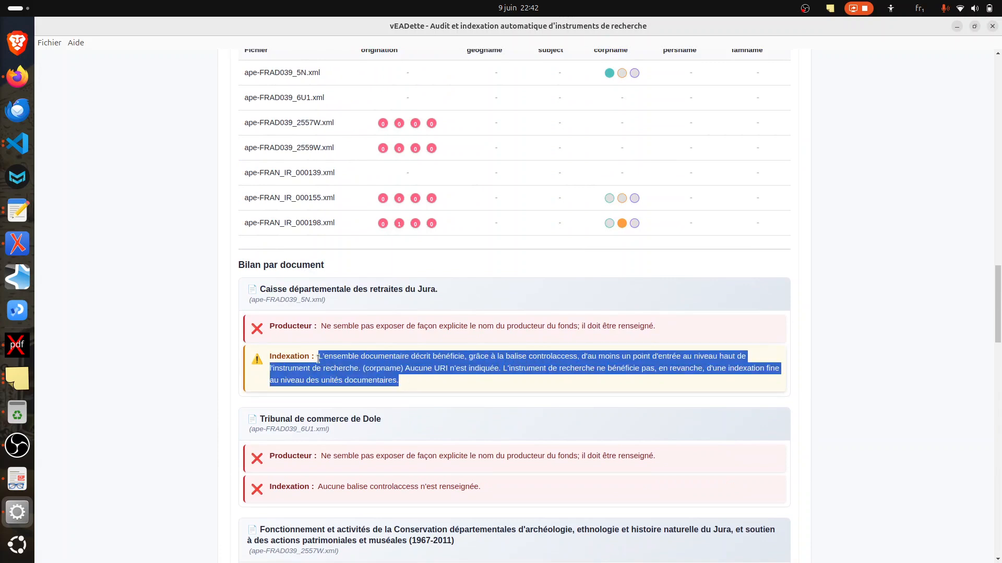
scroll(319, 359, "down", 20)
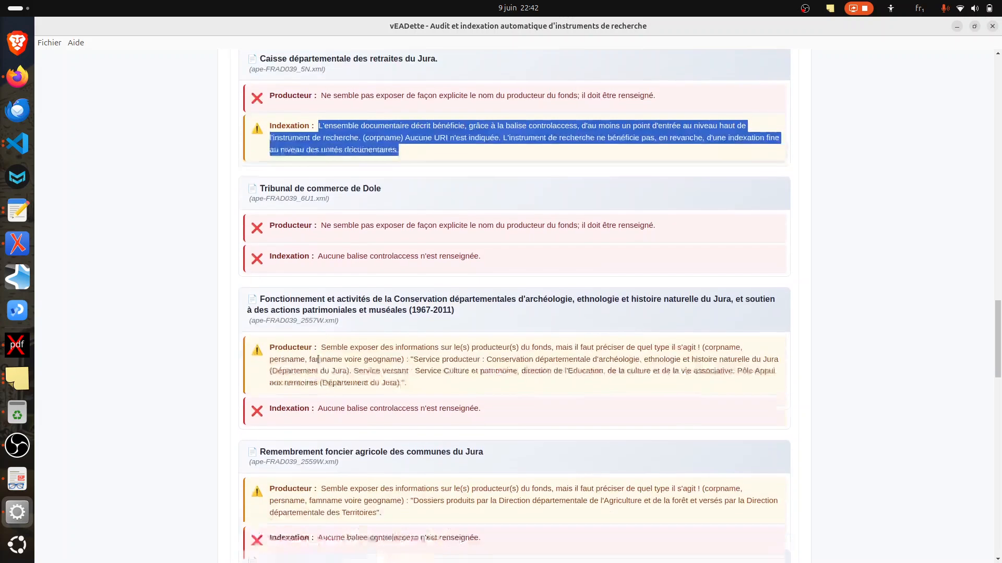
Step: Examine how the documents are distributed across the four producer status categories, including typed producers without a URI
scroll(229, 332, "down", 5)
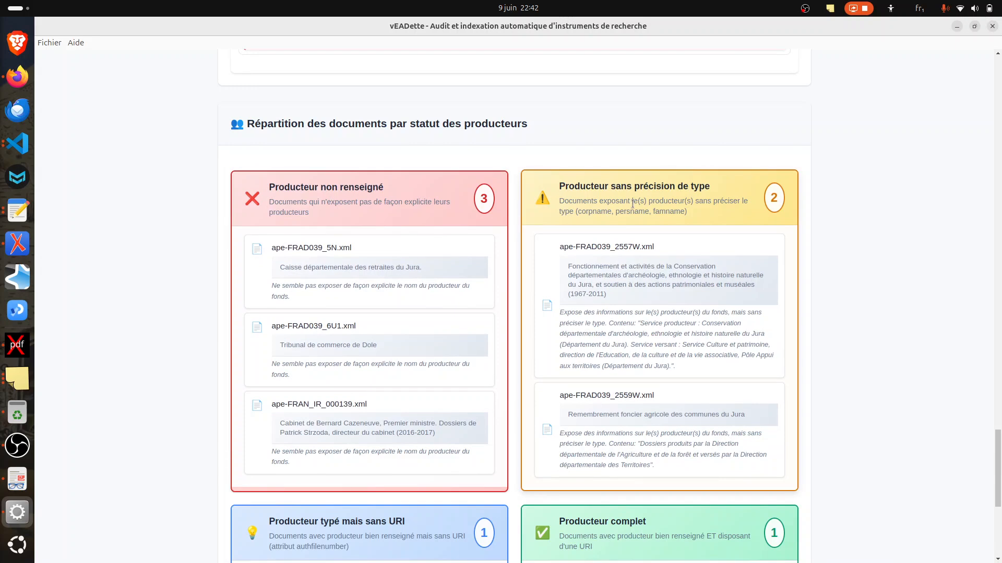
scroll(652, 182, "down", 1)
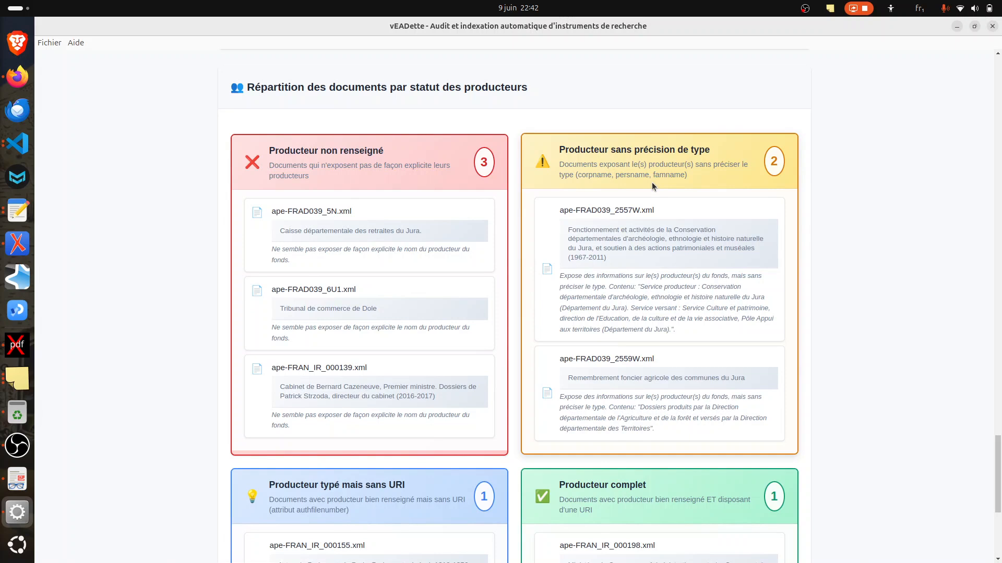
scroll(578, 290, "down", 5)
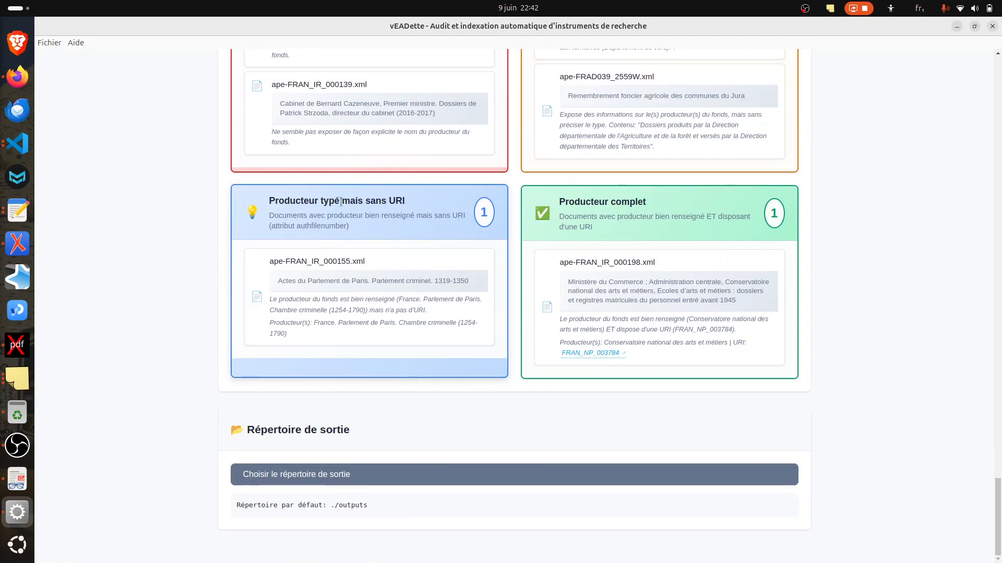
left_click_drag(342, 202, 399, 202)
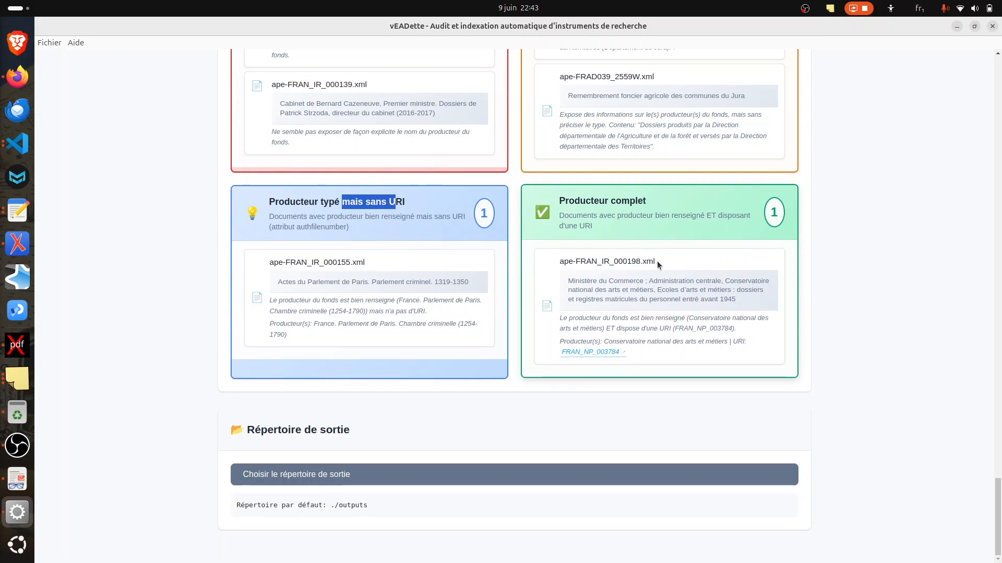
Step: Open the FranceArchives authority record FRAN_NP_003784 linked to ape-FRAN_IR_000198.xml and read through the producer notice
left_click(591, 352)
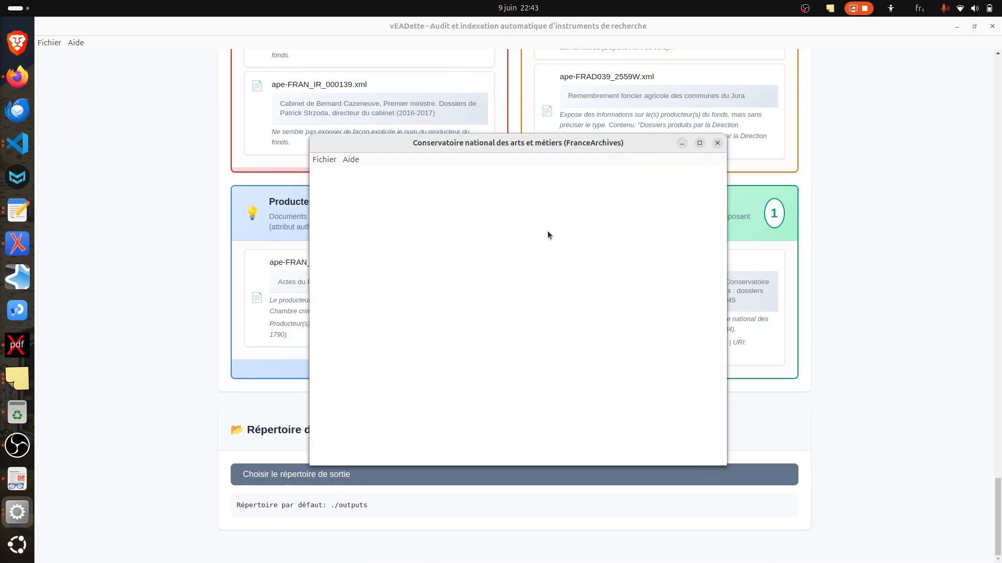
scroll(484, 268, "down", 8)
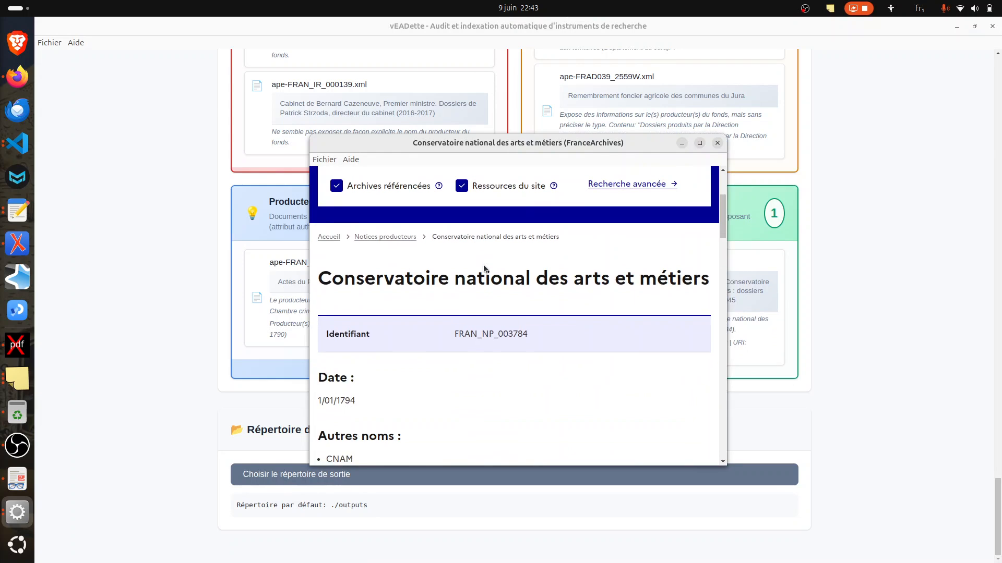
scroll(483, 264, "down", 4)
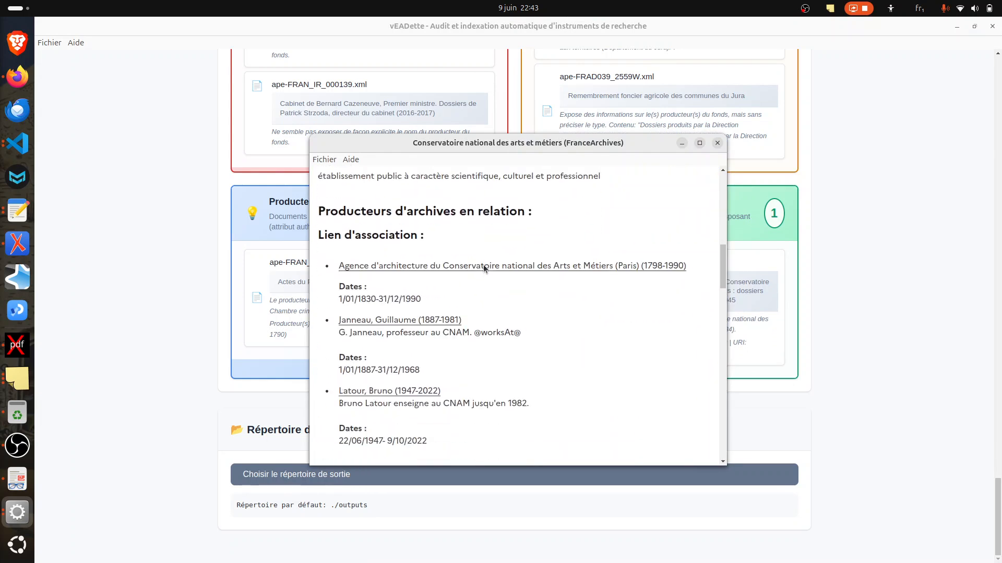
Step: Open the fonds producer processing section and review the documents and available processing actions in each producer status category
scroll(483, 265, "up", 15)
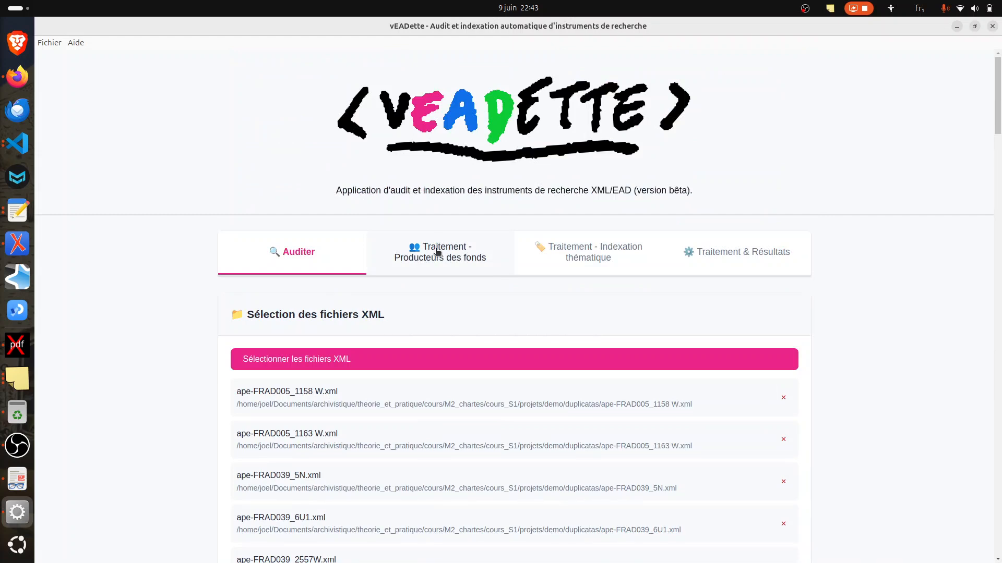
left_click(437, 252)
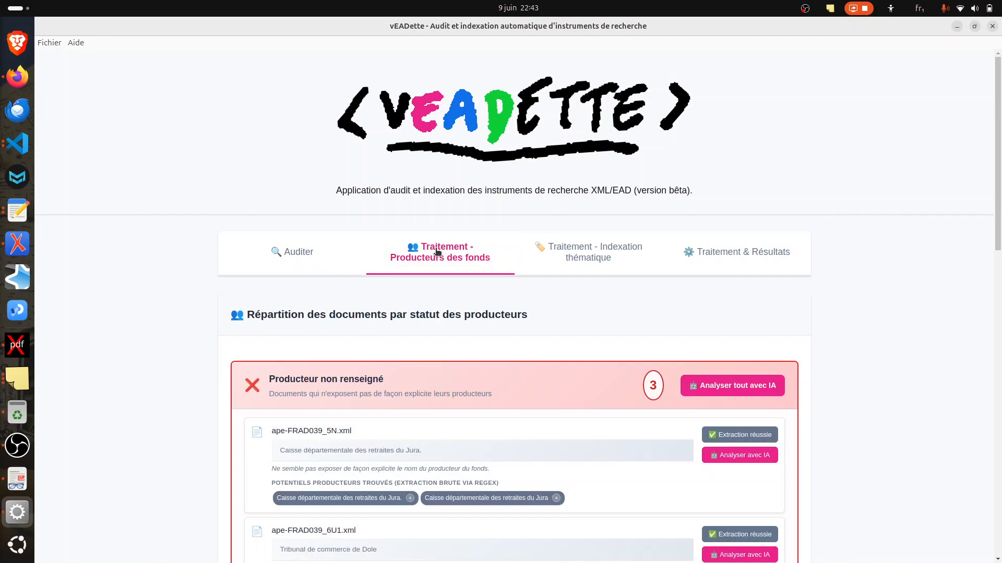
scroll(351, 211, "down", 3)
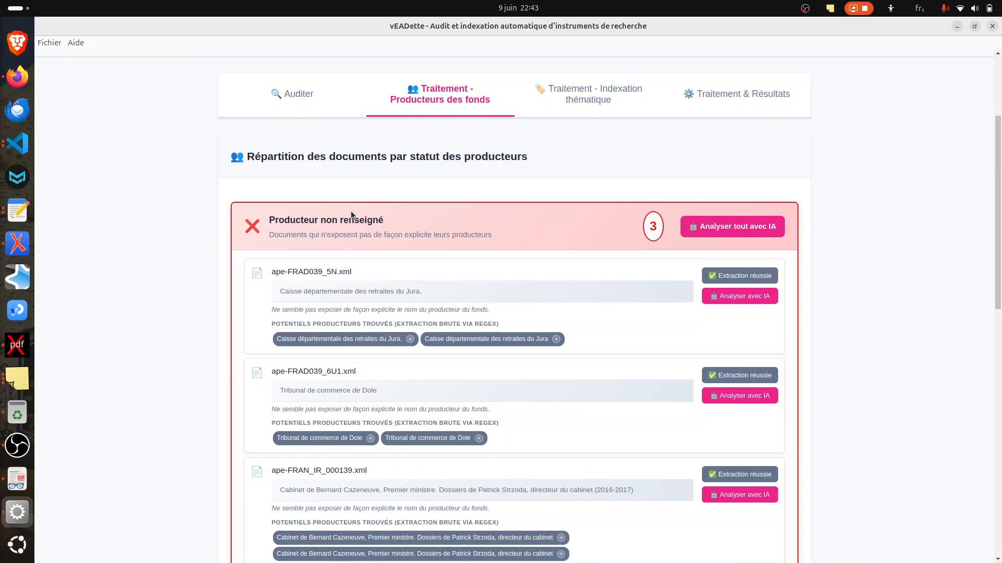
scroll(351, 211, "down", 10)
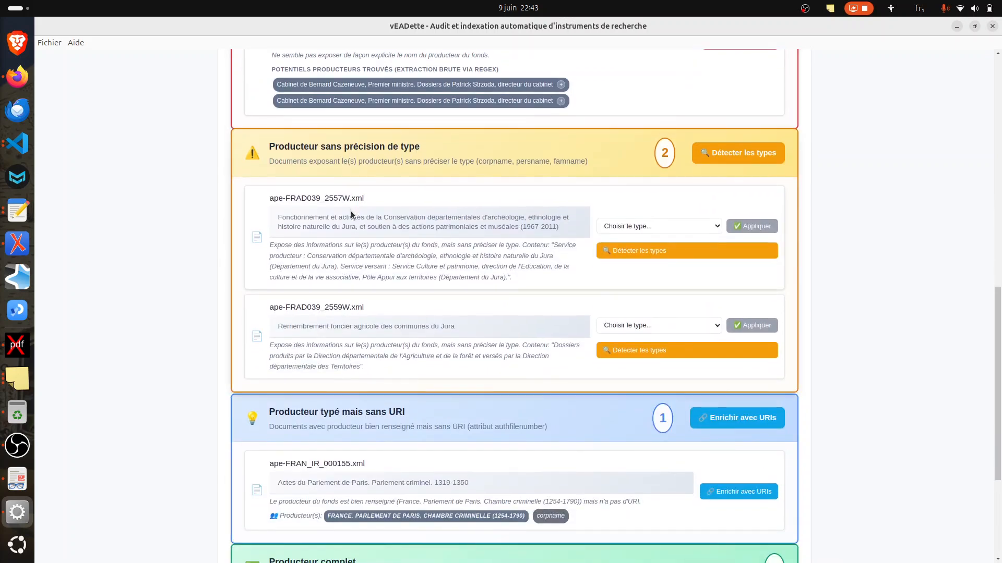
scroll(351, 211, "down", 5)
scroll(350, 214, "up", 15)
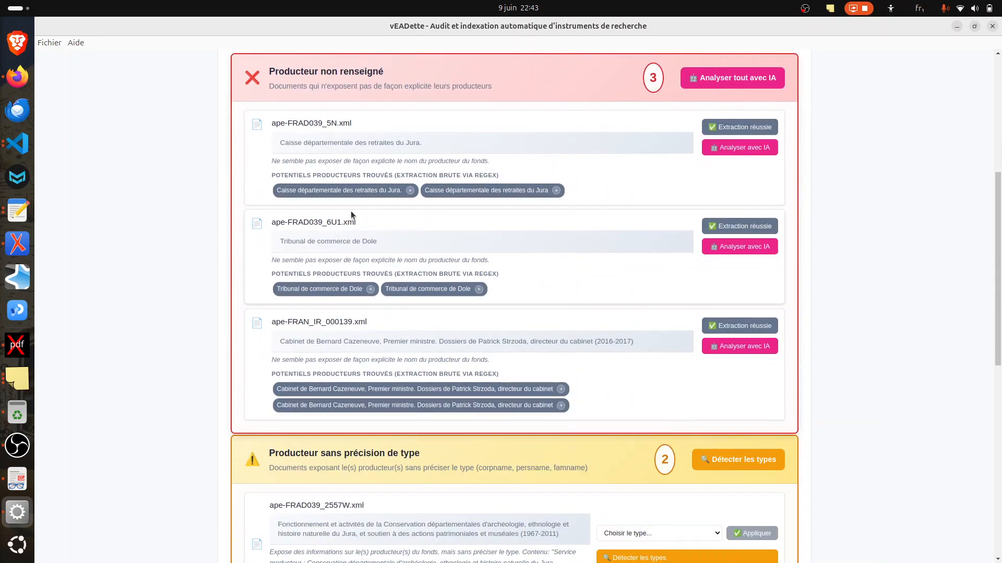
scroll(351, 211, "down", 10)
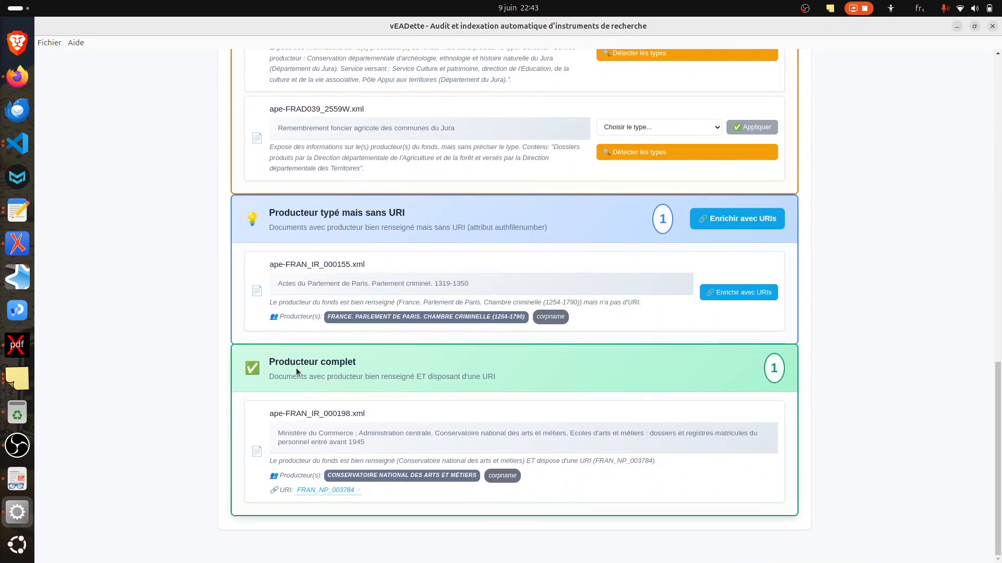
Step: Shorten the first potential producer extracted for ape-FRAN_IR_000139.xml to "Cabinet de Bernard Cazeneuve"
scroll(329, 368, "up", 15)
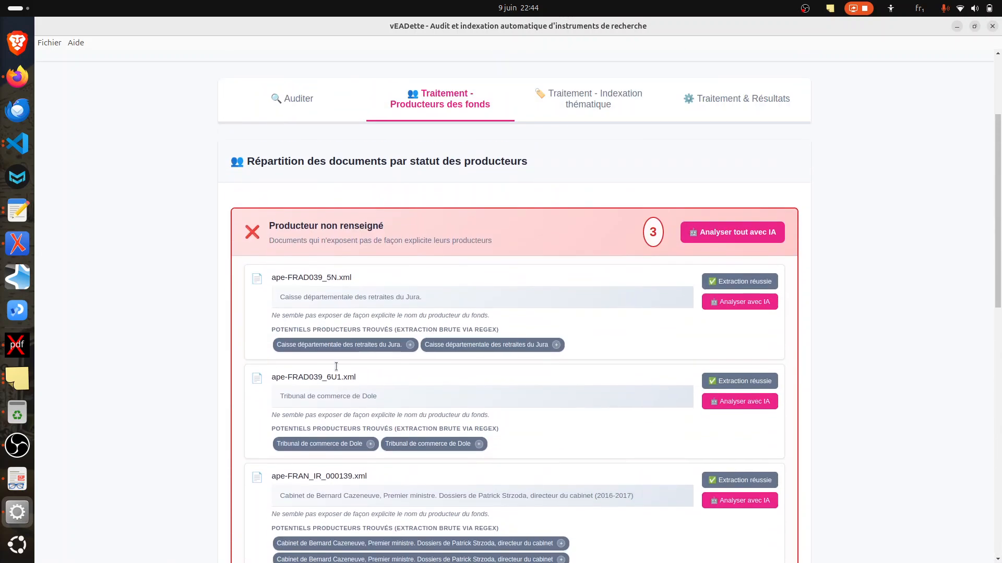
scroll(336, 366, "down", 2)
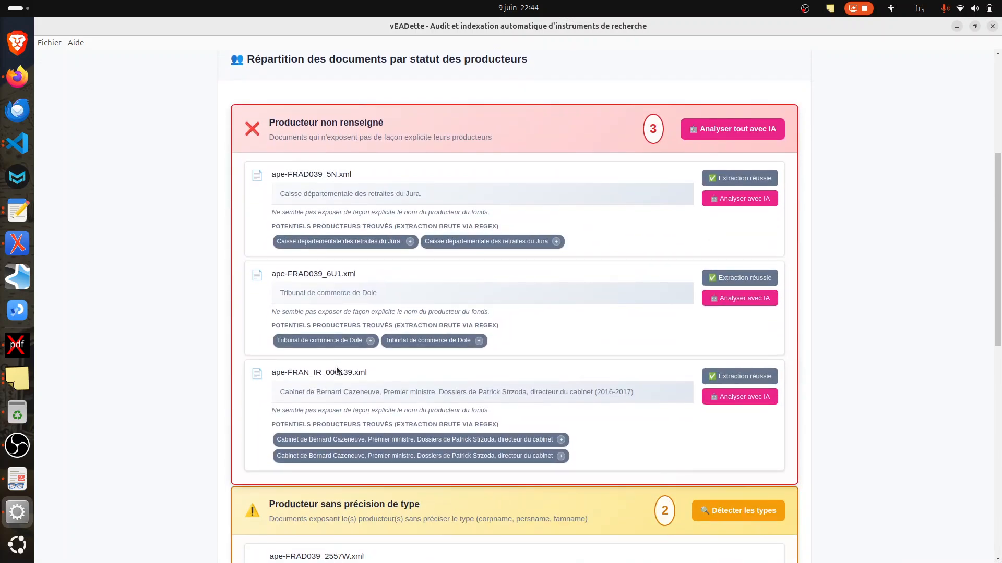
double_click(332, 439)
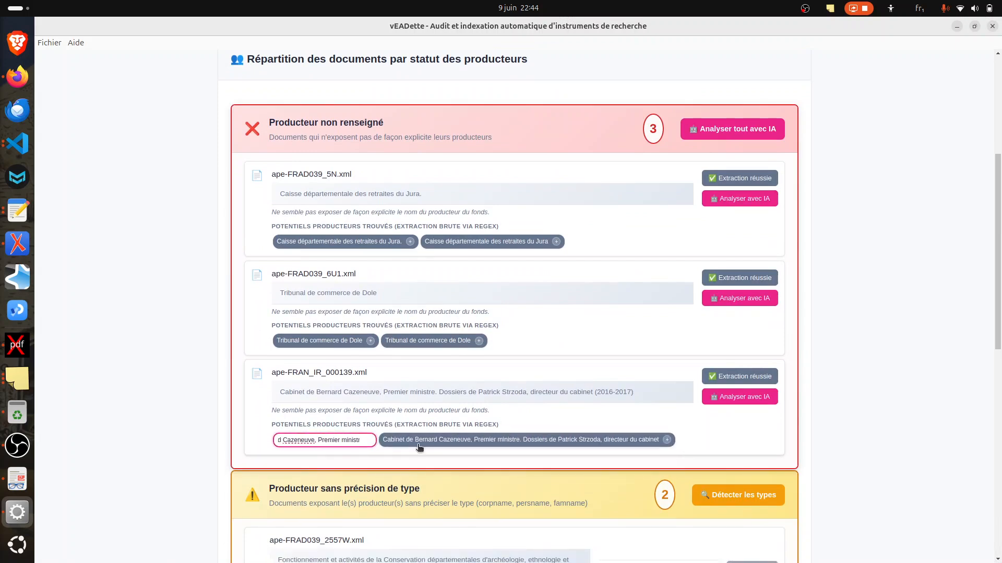
key("BackSpace")
key("BackSpace")
key("BackSpace")
key("BackSpace")
key("BackSpace")
key("BackSpace")
key("BackSpace")
key("BackSpace")
key("BackSpace")
key("BackSpace")
key("BackSpace")
key("BackSpace")
key("BackSpace")
key("BackSpace")
key("BackSpace")
key("BackSpace")
key("BackSpace")
left_click(189, 434)
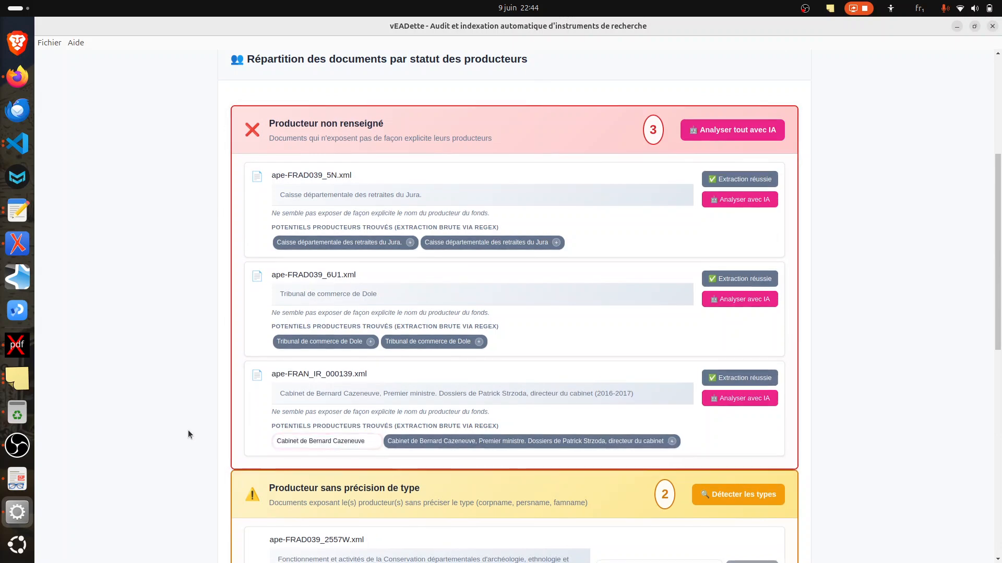
Step: Add "Cabinet de Bernard Cazeneuve" to ape-FRAN_IR_000139.xml as its fonds producer and refresh the producer status categories
left_click(373, 440)
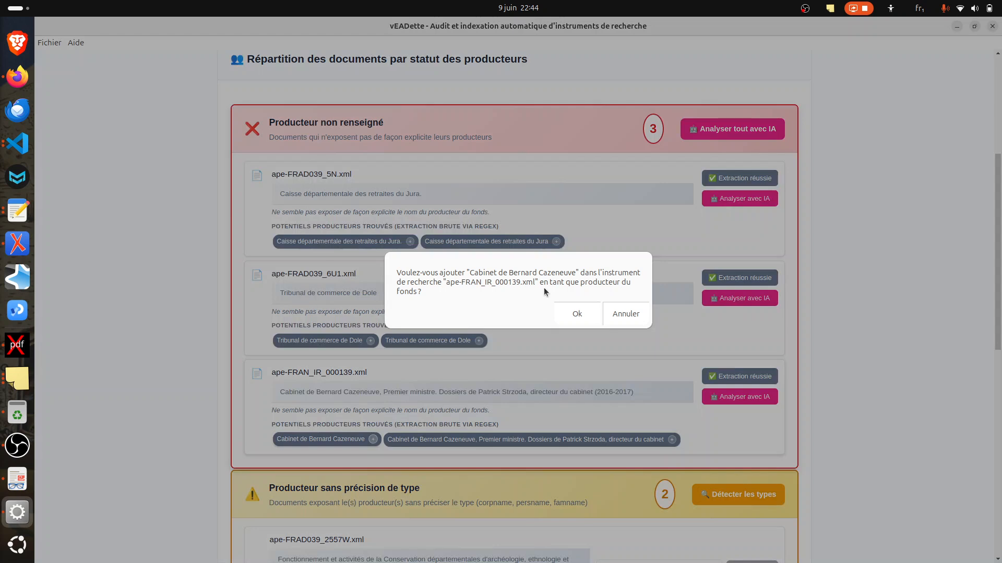
left_click(578, 316)
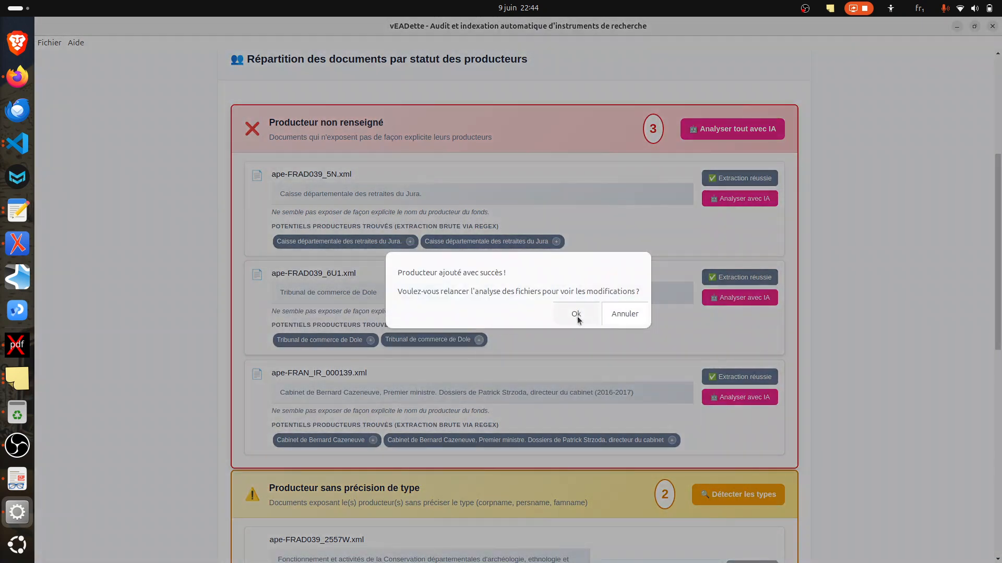
left_click(575, 314)
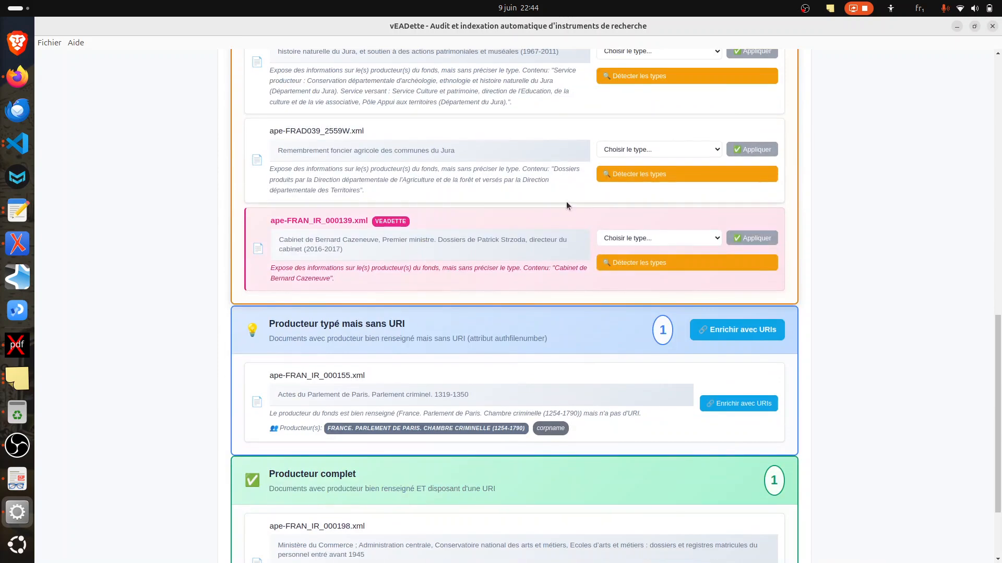
Step: Check the producer types offered for ape-FRAN_IR_000139.xml without choosing one, and review the documents that have no stated producer
left_click(658, 238)
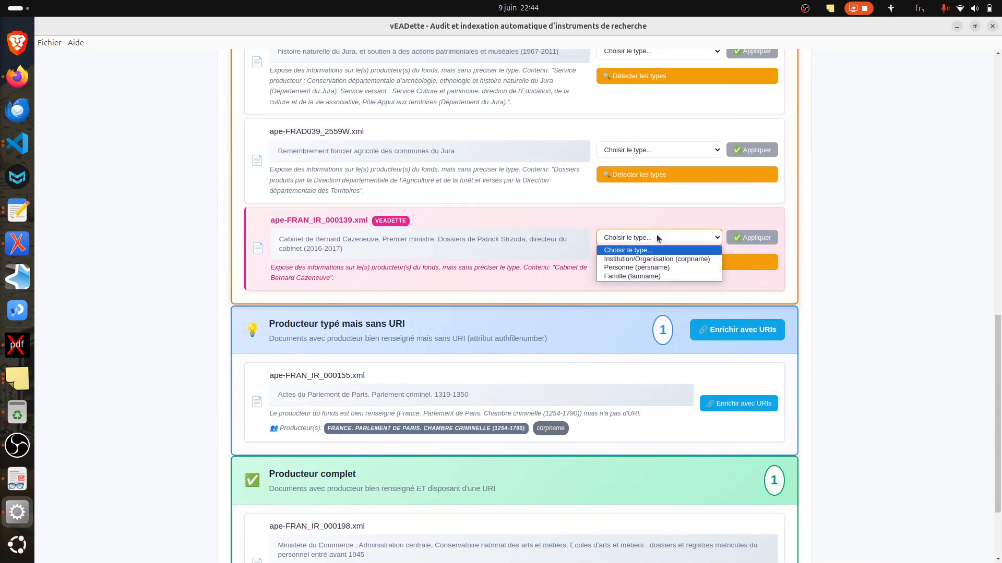
left_click(484, 182)
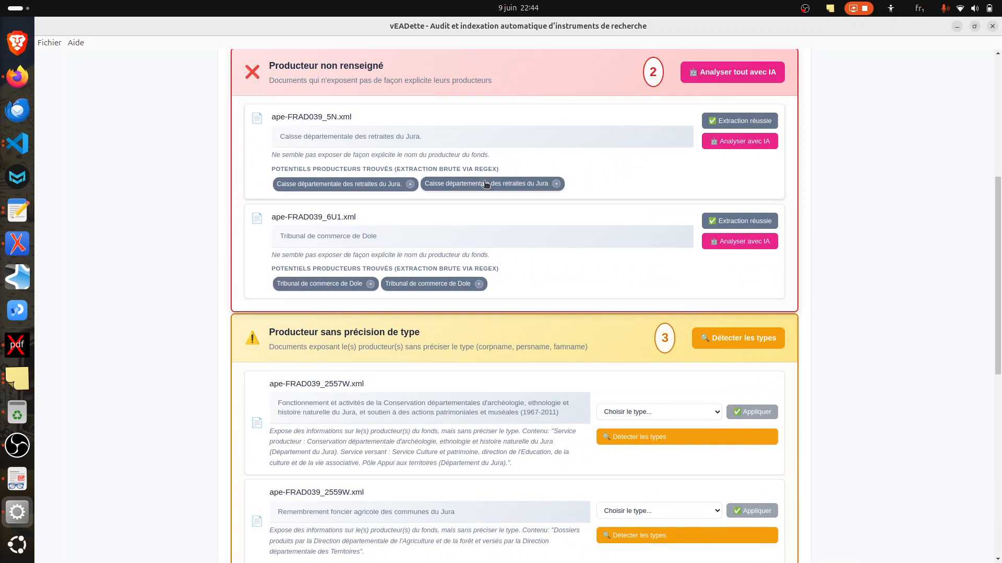
scroll(485, 183, "up", 3)
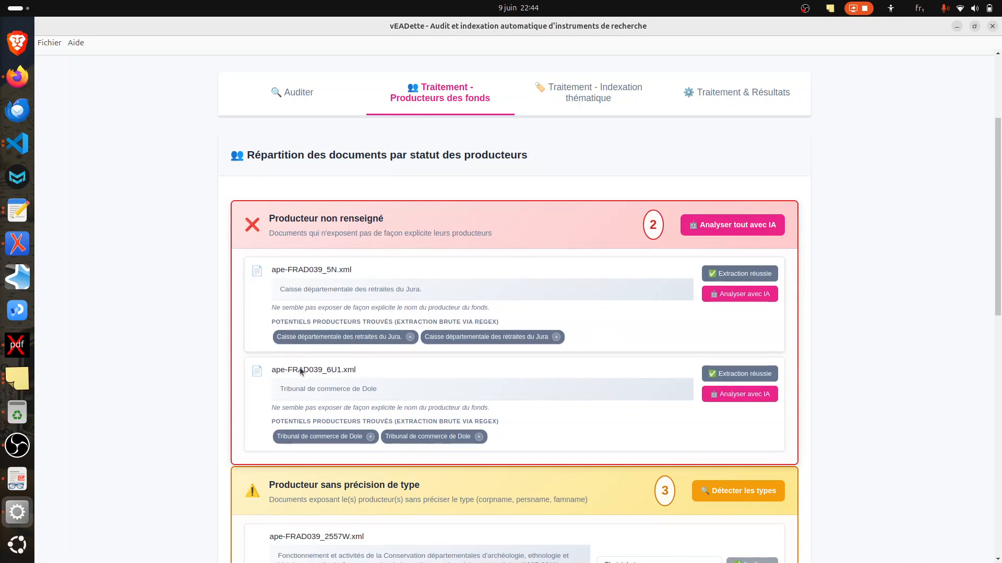
scroll(428, 307, "down", 3)
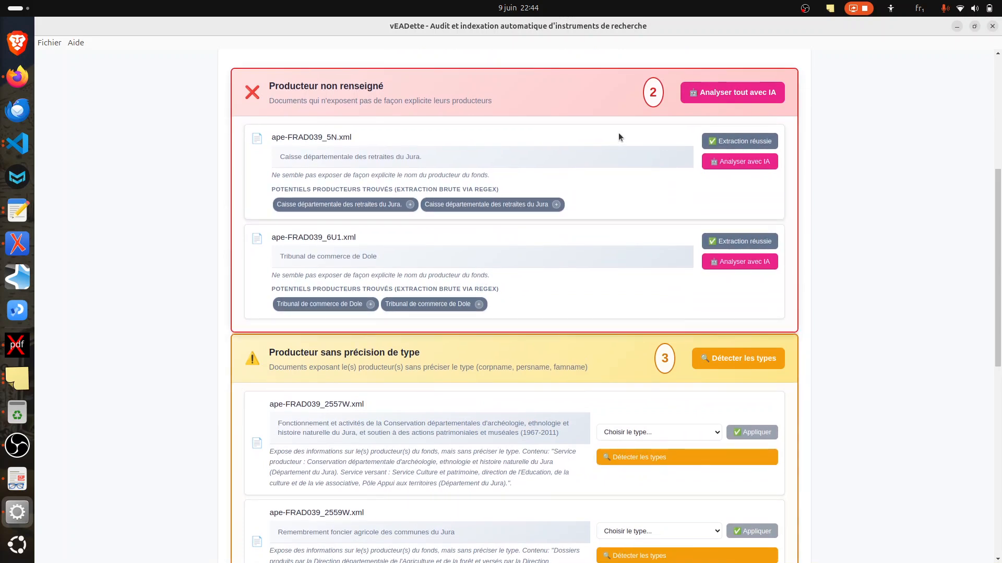
Step: Analyse all documents without a stated producer with AI and rerun the analysis to update their categories
left_click(714, 96)
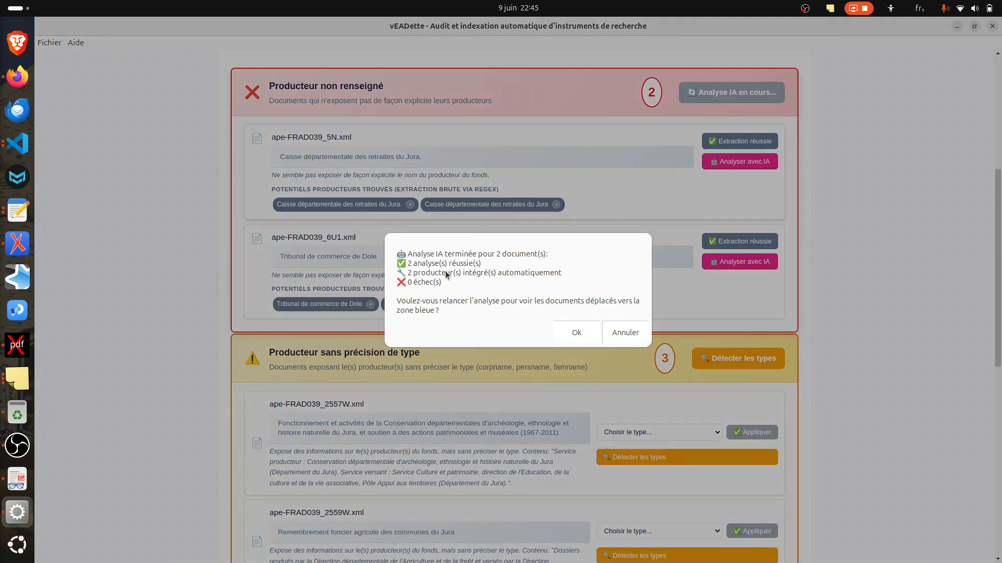
left_click(574, 332)
scroll(437, 309, "down", 10)
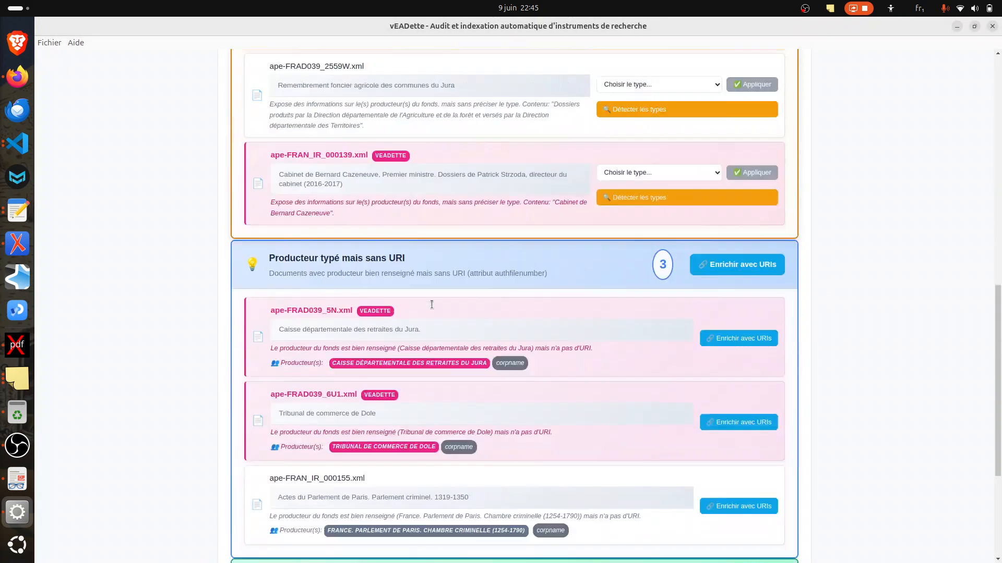
Step: Review how the documents are redistributed across the producer categories, including ape-FRAD039_5N.xml and ape-FRAD039_6U1.xml
scroll(431, 305, "up", 10)
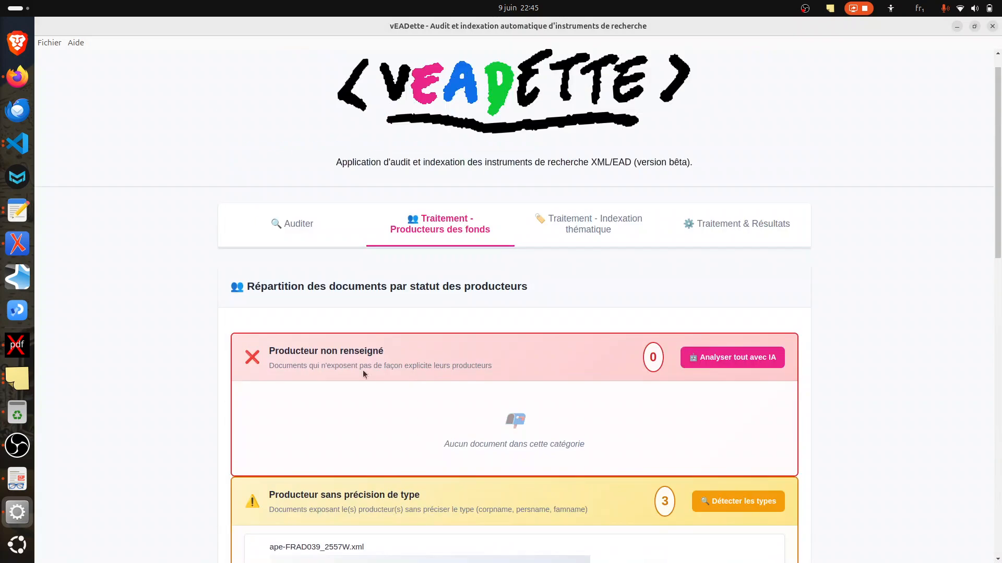
scroll(352, 363, "down", 5)
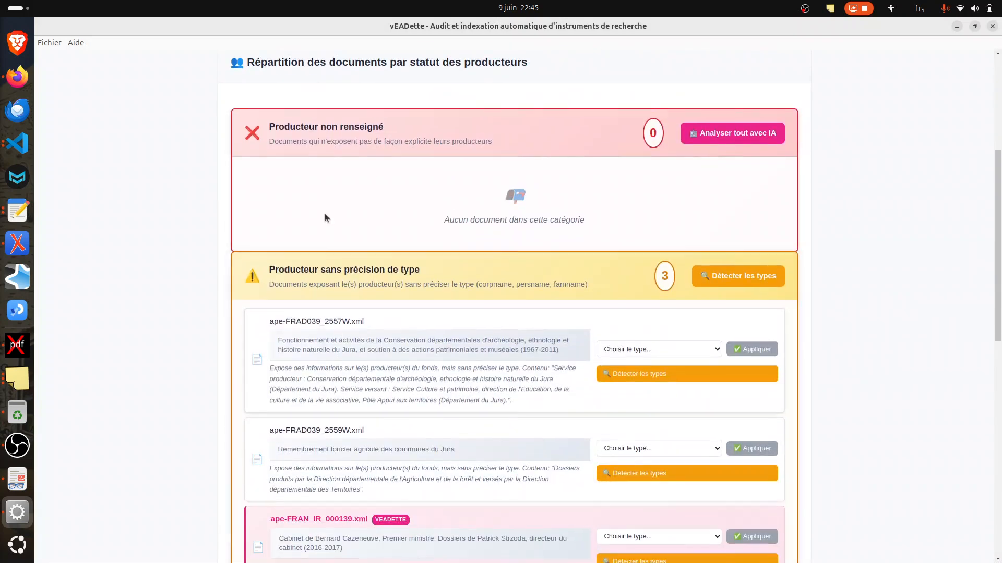
scroll(325, 217, "down", 5)
scroll(319, 313, "down", 5)
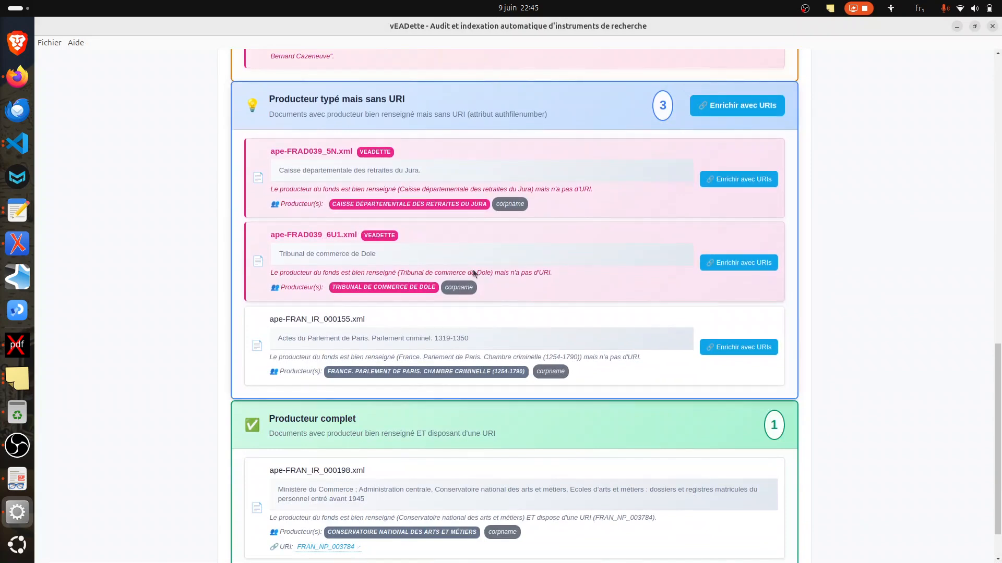
scroll(512, 208, "up", 3)
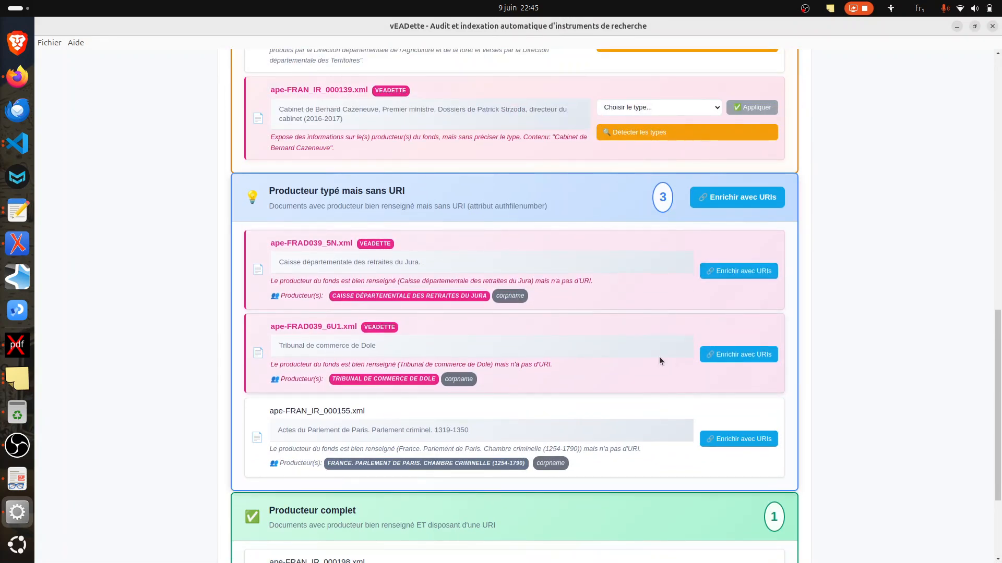
scroll(658, 356, "up", 3)
scroll(659, 360, "up", 5)
scroll(487, 203, "up", 4)
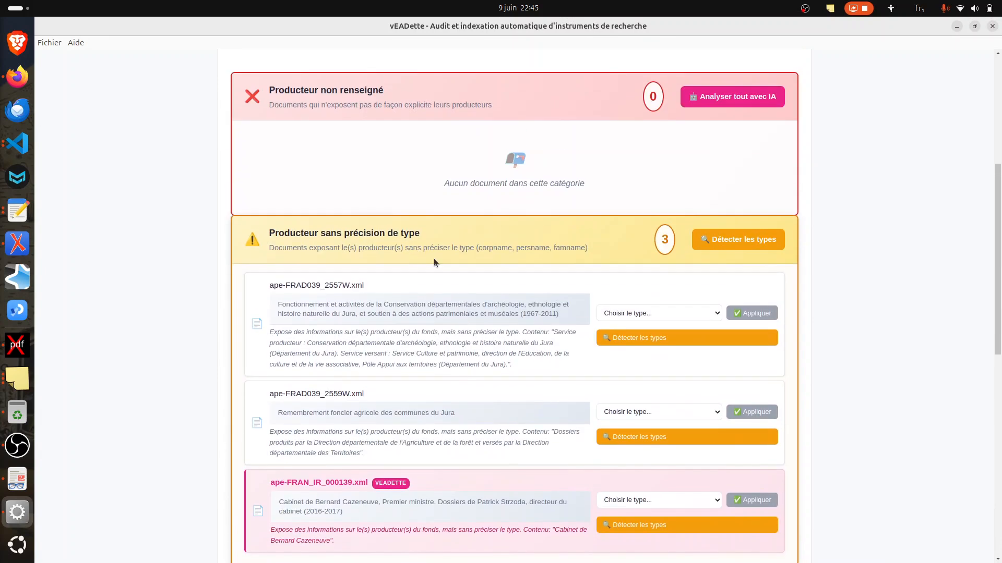
Step: Detect the producer types for all documents without a specified type and apply all detected types to them
scroll(438, 268, "down", 5)
scroll(620, 163, "up", 3)
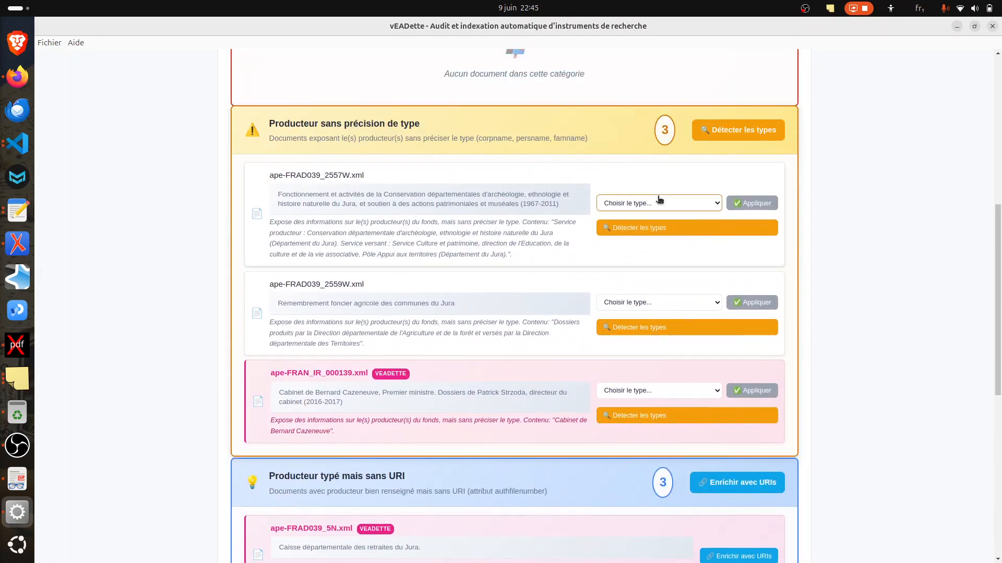
left_click(659, 203)
left_click(650, 180)
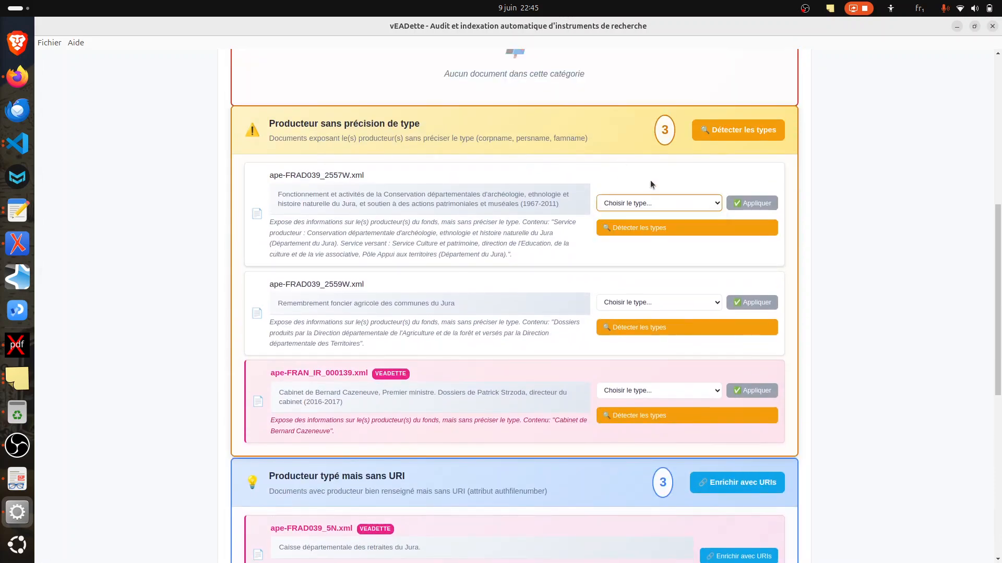
left_click(739, 132)
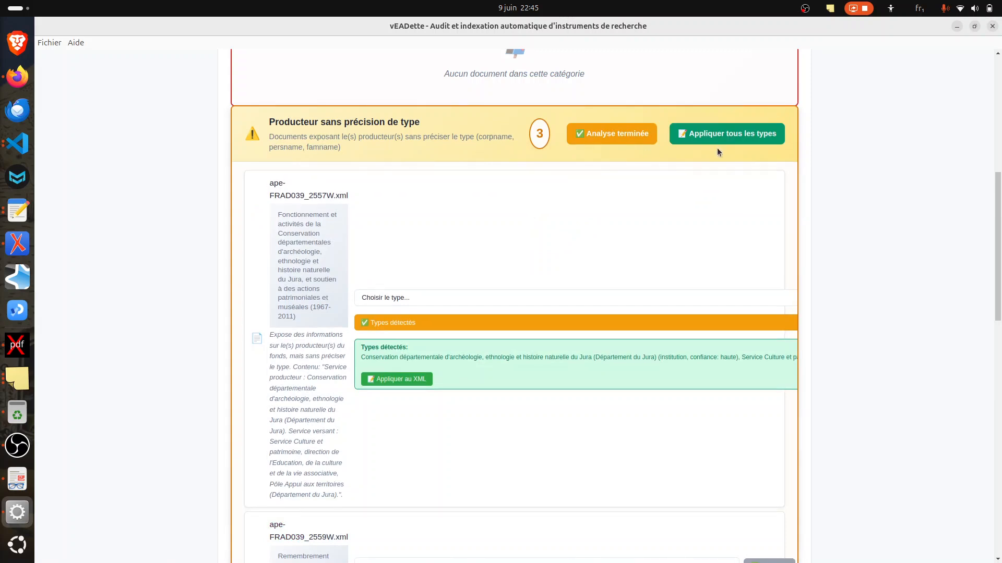
left_click(729, 135)
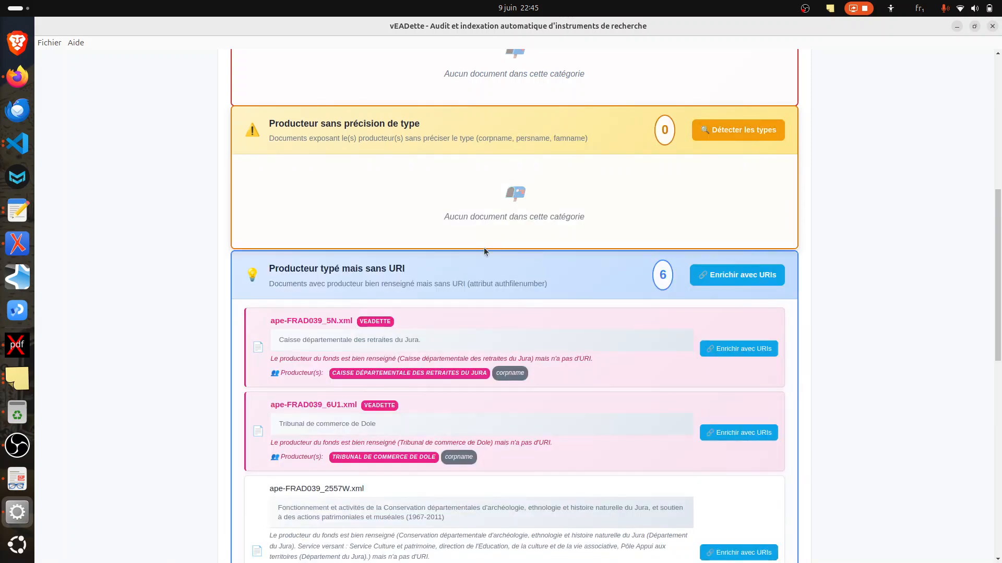
Step: Examine the documents listed under typed producers without a URI and under complete producers
scroll(419, 329, "down", 10)
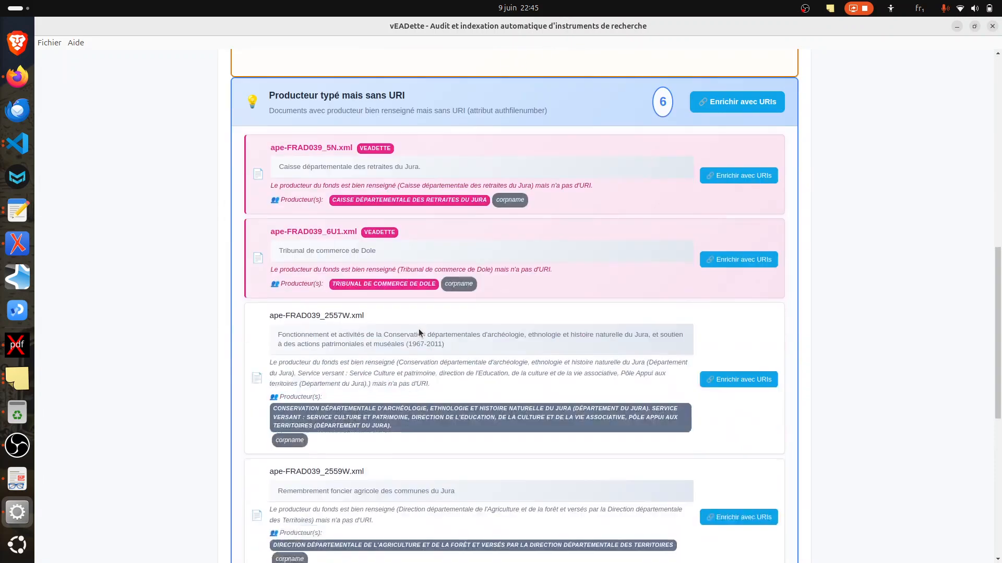
scroll(410, 263, "up", 5)
scroll(410, 263, "down", 5)
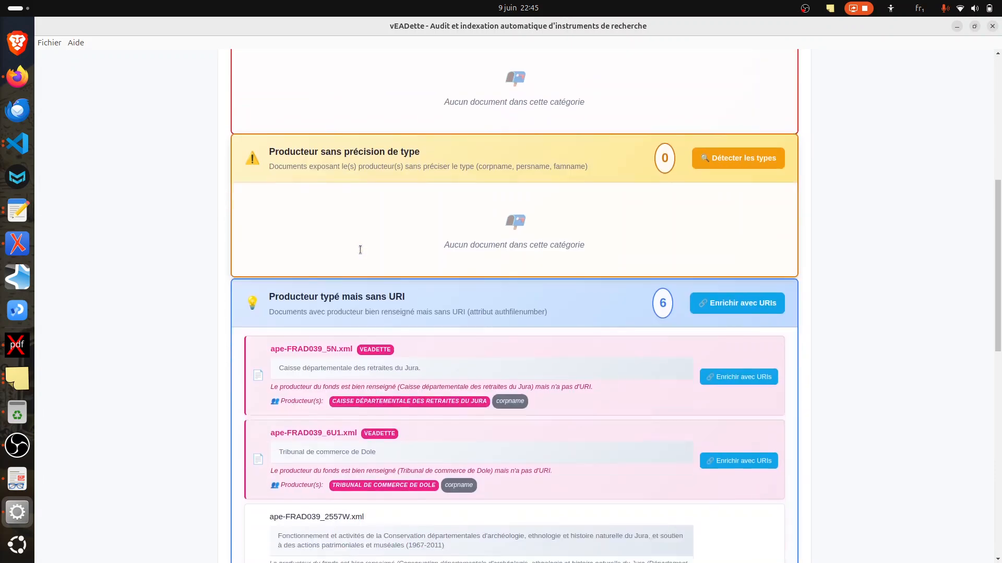
scroll(360, 250, "down", 7)
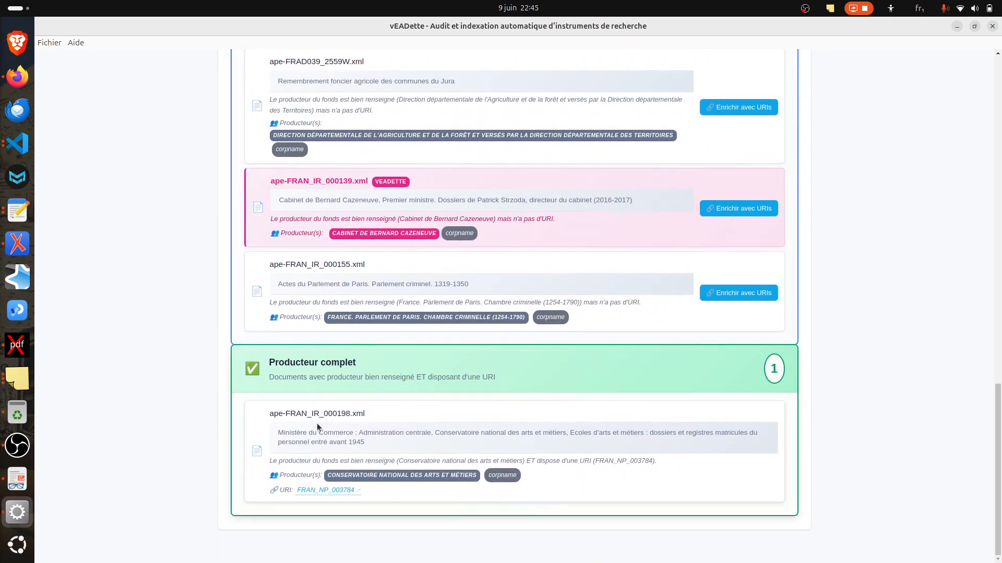
scroll(317, 423, "up", 7)
scroll(317, 424, "up", 1)
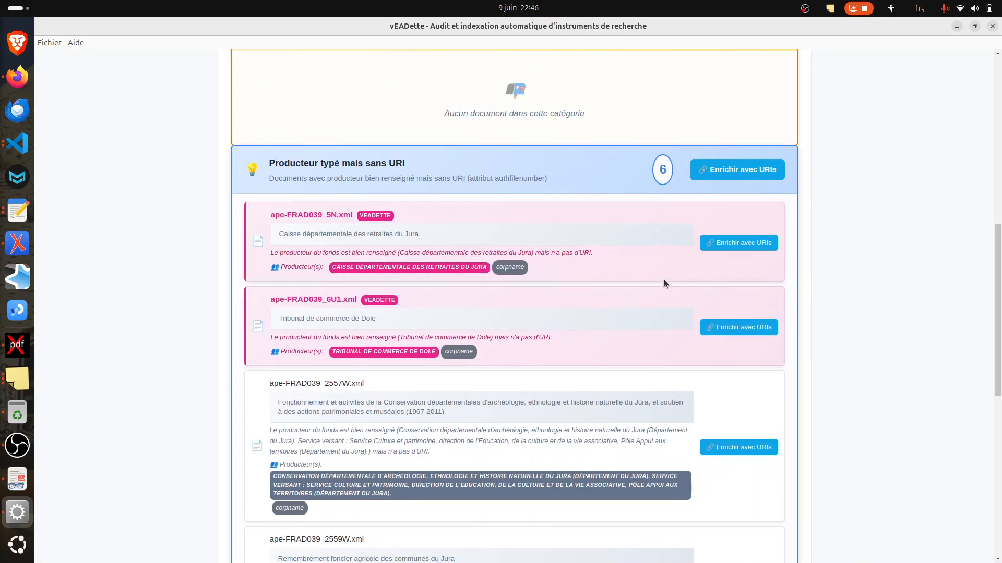
Step: Enrich the producer of ape-FRAN_IR_000155.xml with a URI and check its entry among the complete producers
scroll(664, 283, "down", 1)
scroll(664, 283, "down", 7)
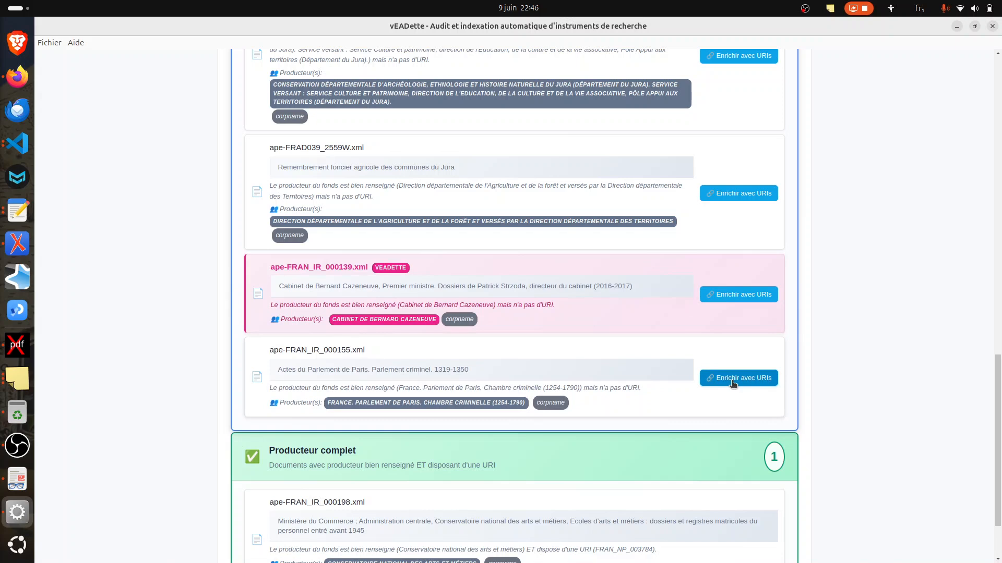
left_click(733, 381)
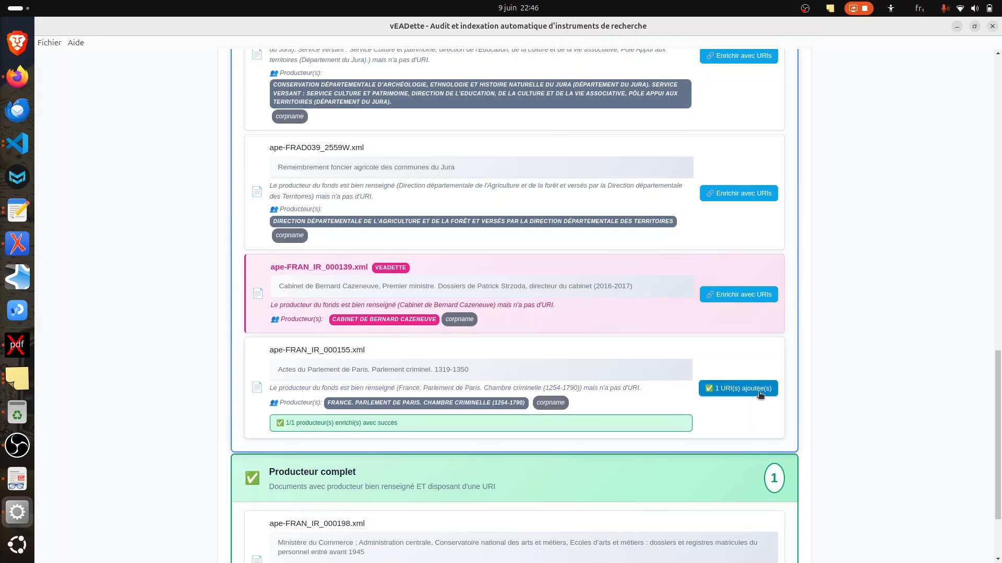
scroll(347, 362, "down", 2)
scroll(346, 362, "down", 1)
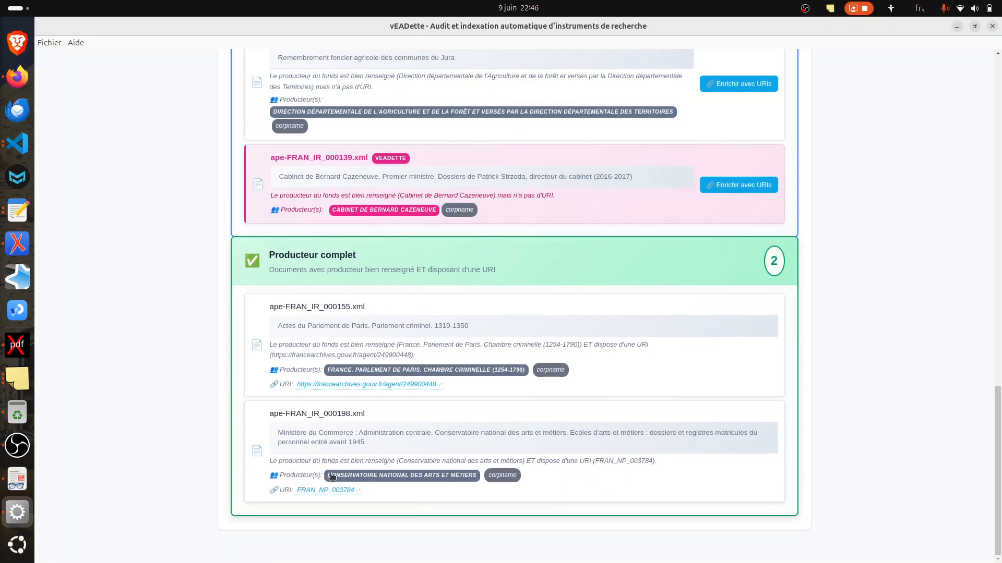
Step: Try to enrich the producer of ape-FRAD039_2559W.xml with a URI and read the matching threshold
scroll(368, 390, "up", 5)
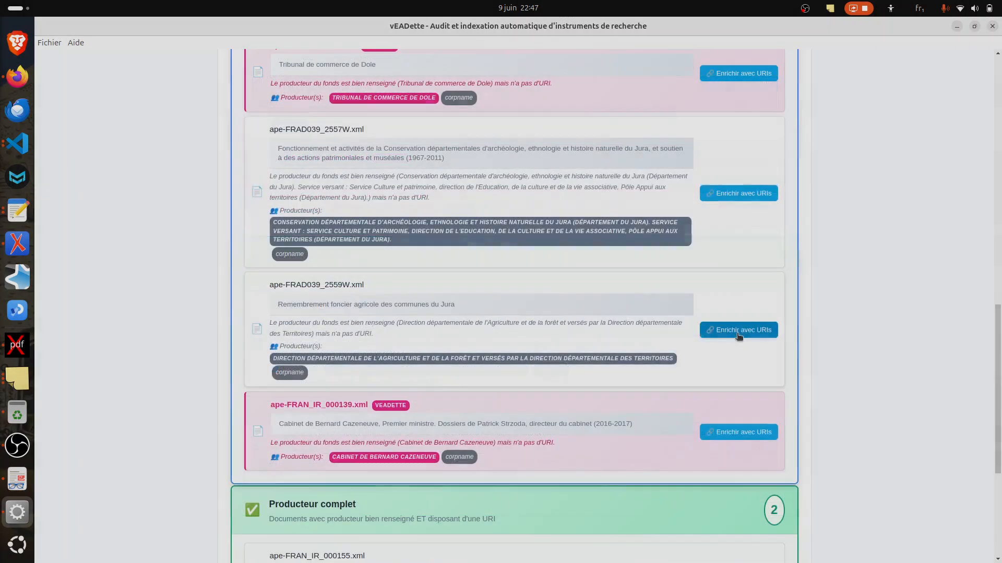
left_click(738, 329)
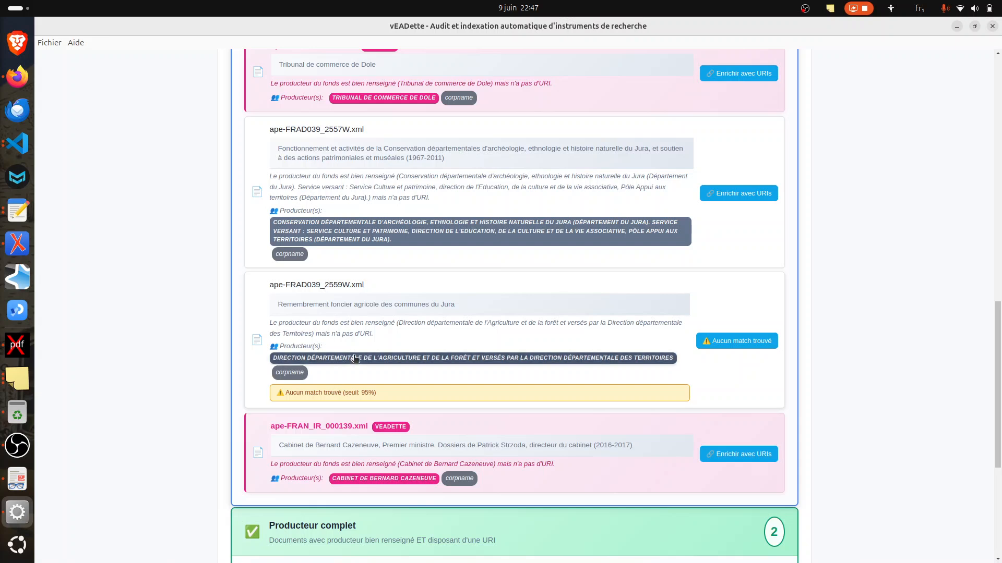
triple_click(374, 395)
Step: Open the FranceArchives record linked to the producer of ape-FRAN_IR_000155.xml, look through it and return to the producer categories
scroll(387, 307, "down", 5)
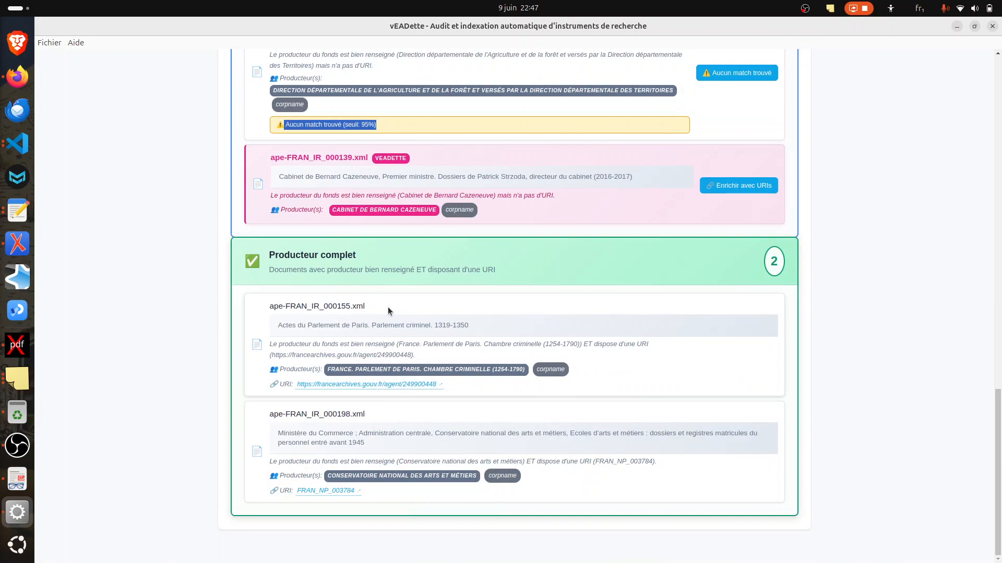
left_click(324, 384)
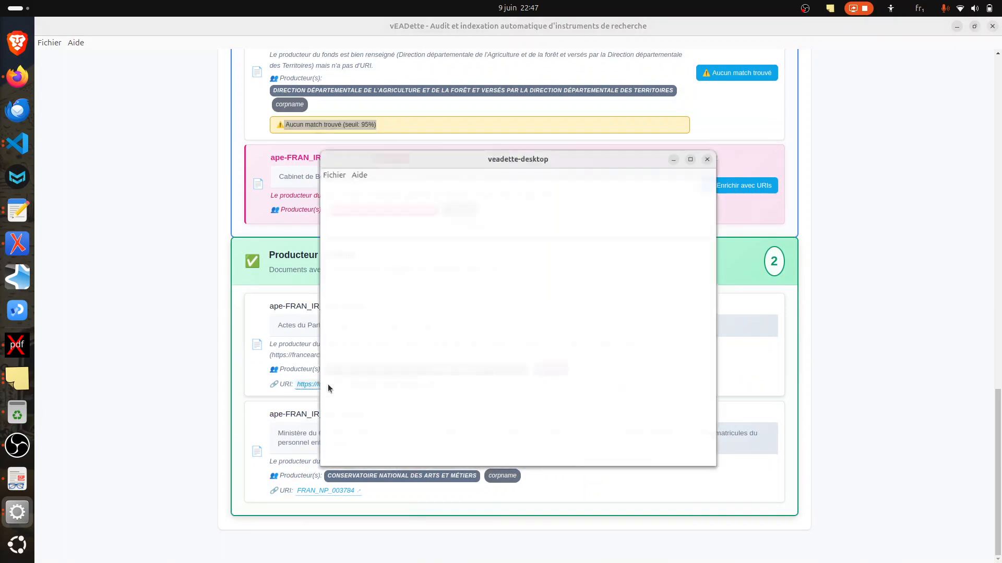
scroll(578, 237, "down", 7)
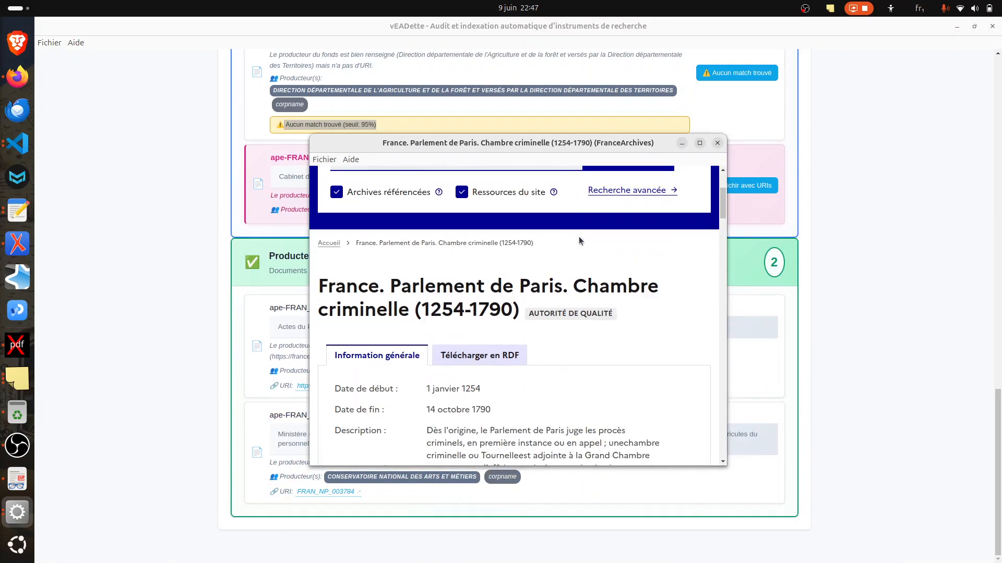
scroll(578, 236, "up", 5)
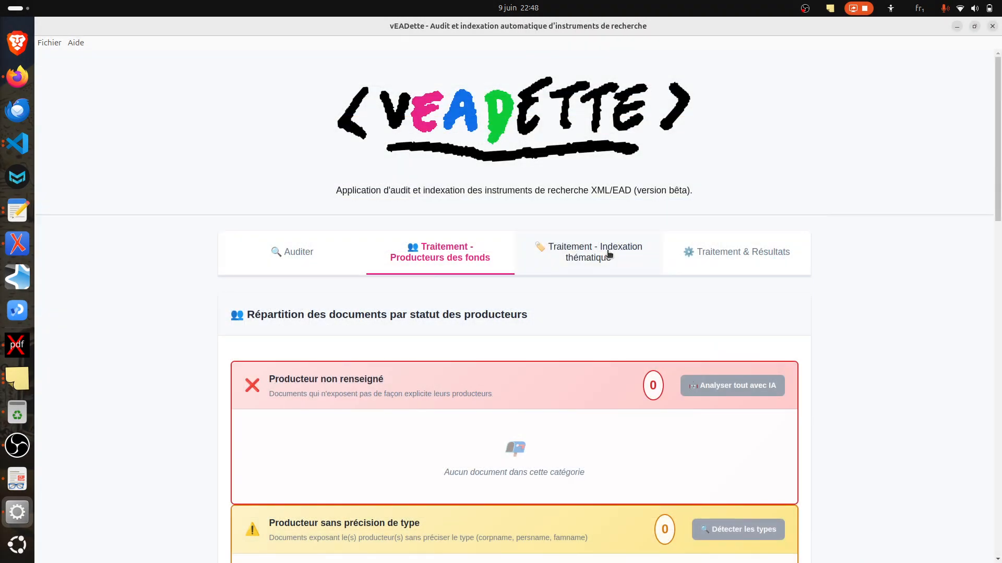
Step: Open the thematic indexing section and run the thematic analysis on ape-FRAD039_6U1.xml
left_click(589, 255)
scroll(482, 254, "down", 9)
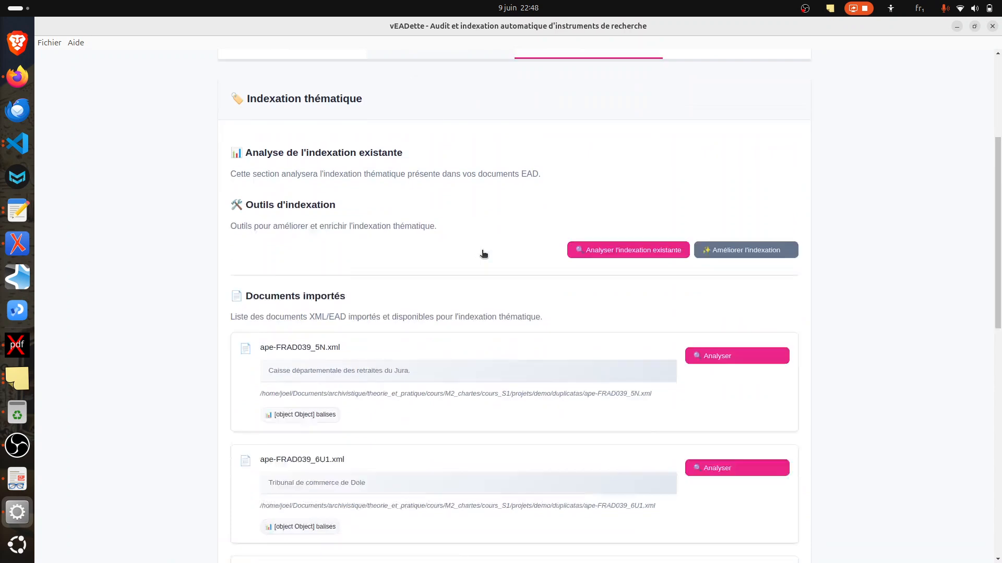
scroll(482, 254, "down", 1)
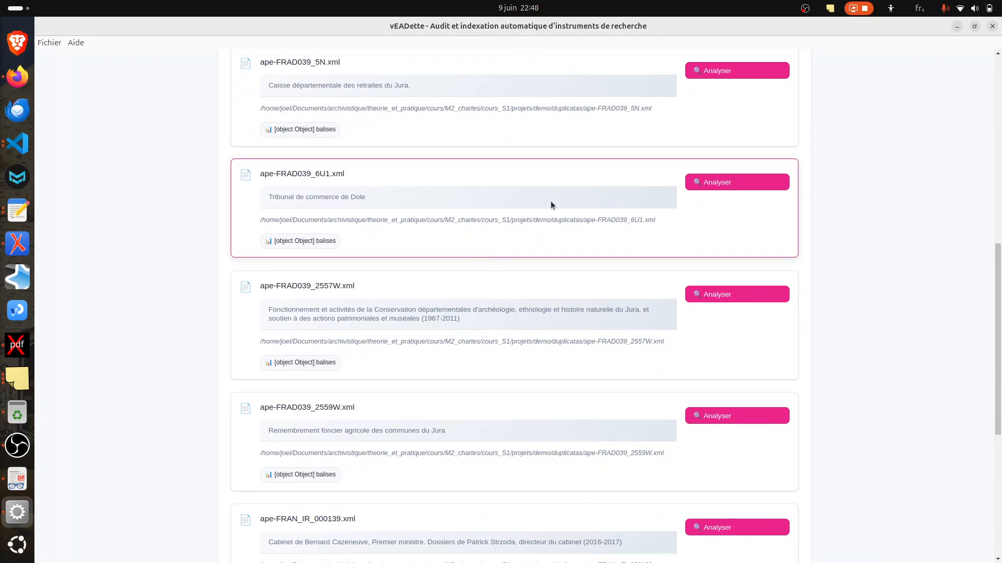
left_click(708, 185)
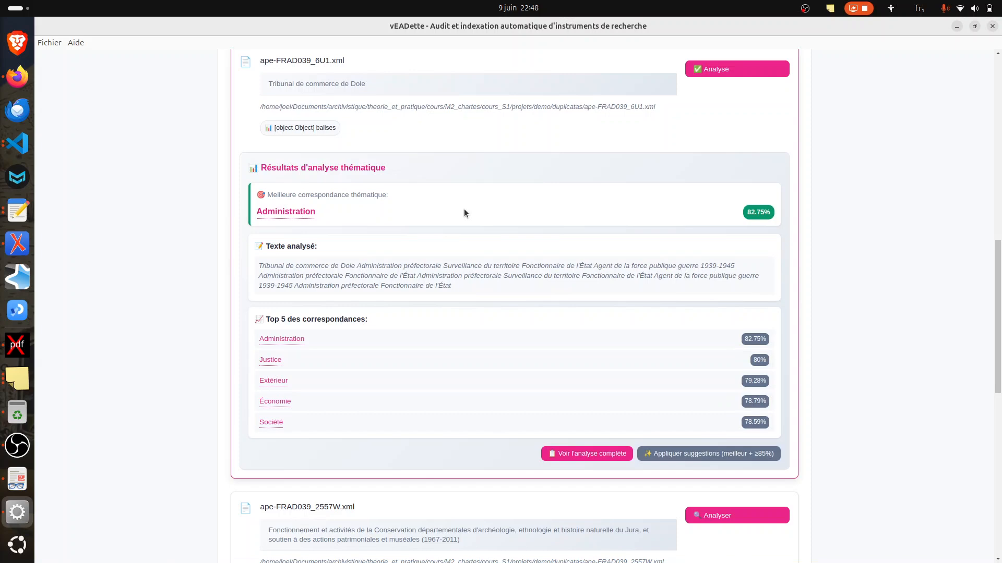
Step: Open the thesaurus record for Administration, the best thematic match of ape-FRAD039_6U1.xml, and look through its descriptor and specific terms
left_click(293, 212)
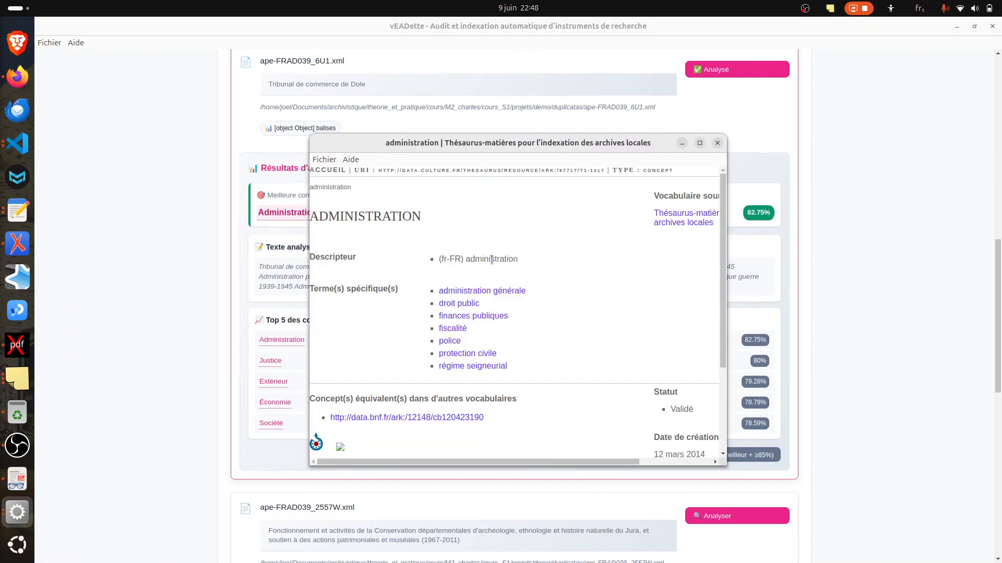
scroll(572, 242, "down", 3)
scroll(572, 242, "up", 3)
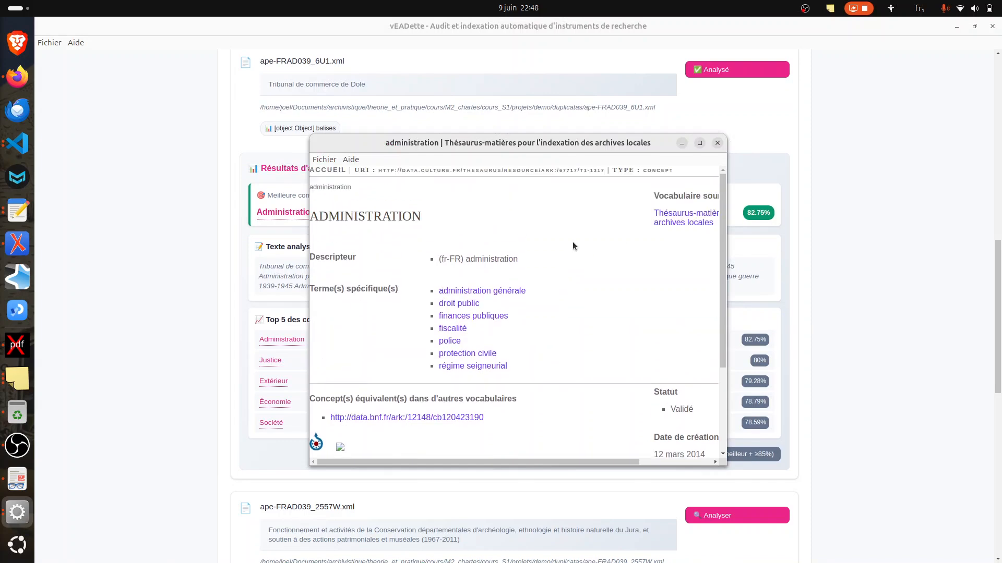